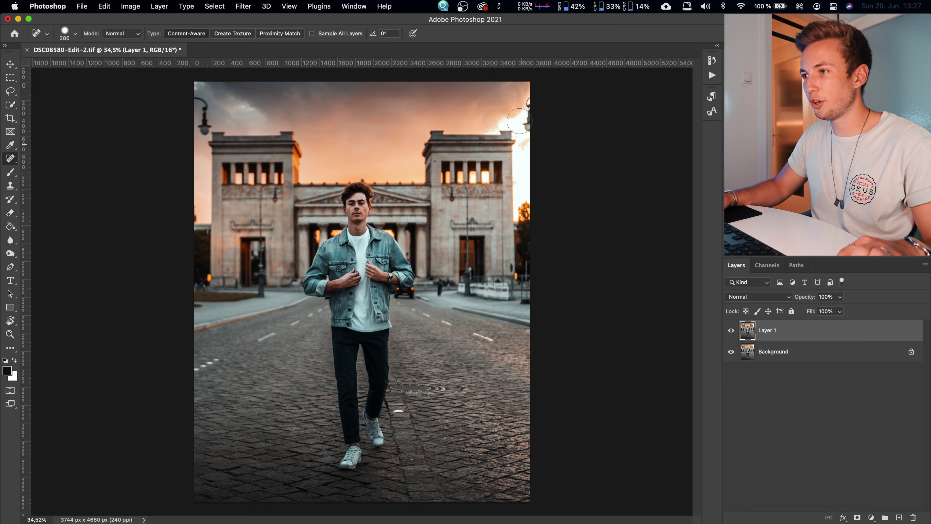
- Remove the street lamp at the photo's upper-right edge using the Spot Healing Brush at 175 px
drag(485, 157, 466, 195)
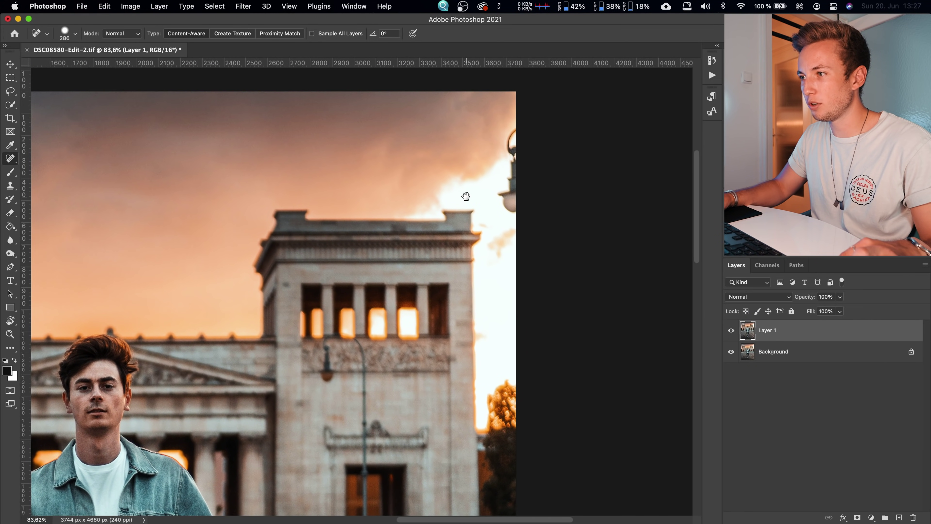
drag(474, 165, 451, 168)
drag(508, 210, 517, 136)
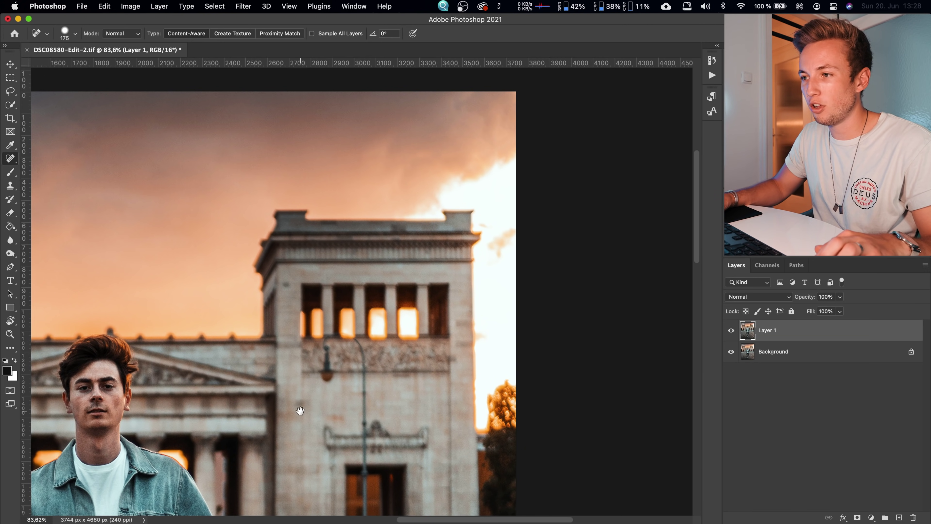
- Remove the blurred pedestrian on the pavement beside the car using a 100 px Spot Healing Brush
drag(301, 410, 379, 100)
mouse_move(364, 296)
mouse_down()
mouse_move(436, 282)
mouse_move(419, 284)
mouse_up()
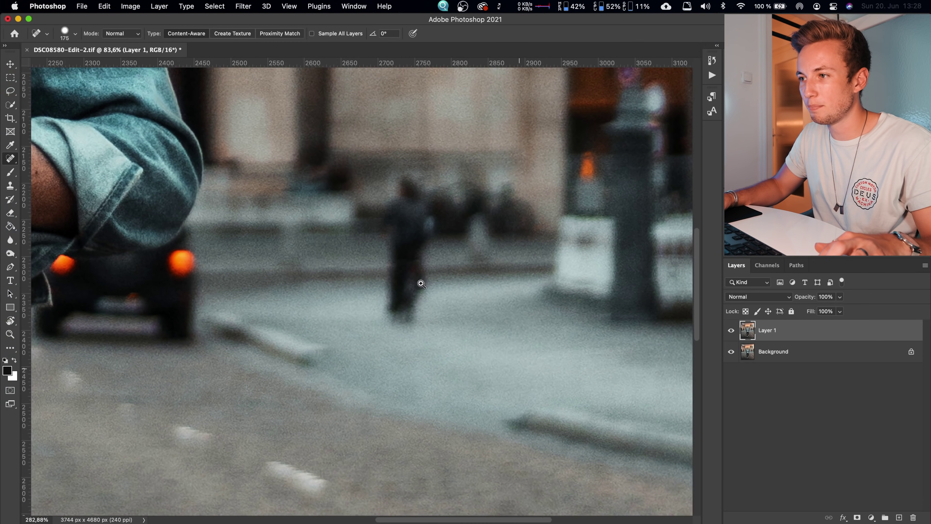
key(bracketleft)
key(bracketleft)
key(bracketleft)
drag(400, 193, 402, 333)
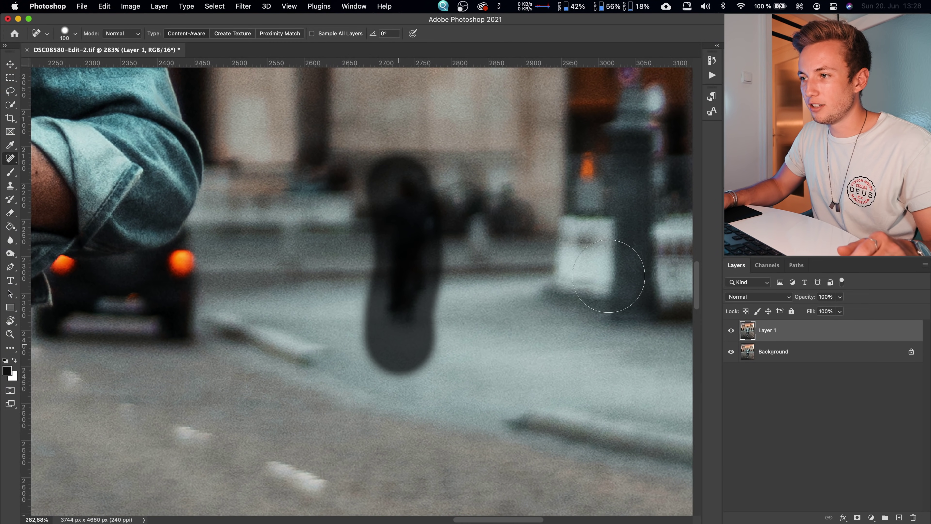
drag(396, 269, 312, 254)
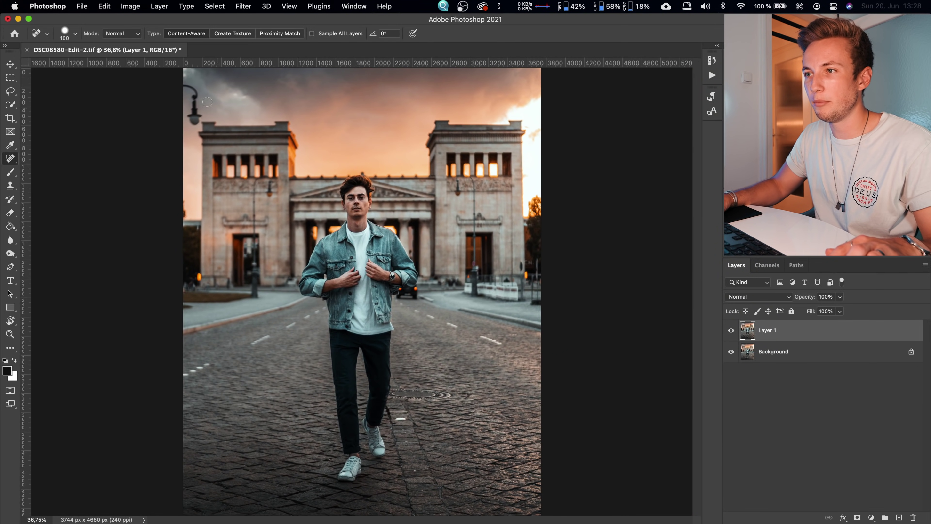
- Try to remove the street lamp in the photo's upper-left sky with the Spot Healing Brush
drag(192, 91, 263, 218)
mouse_move(175, 152)
mouse_down()
mouse_move(210, 165)
mouse_move(213, 263)
mouse_move(209, 255)
mouse_move(200, 264)
mouse_move(194, 180)
mouse_up()
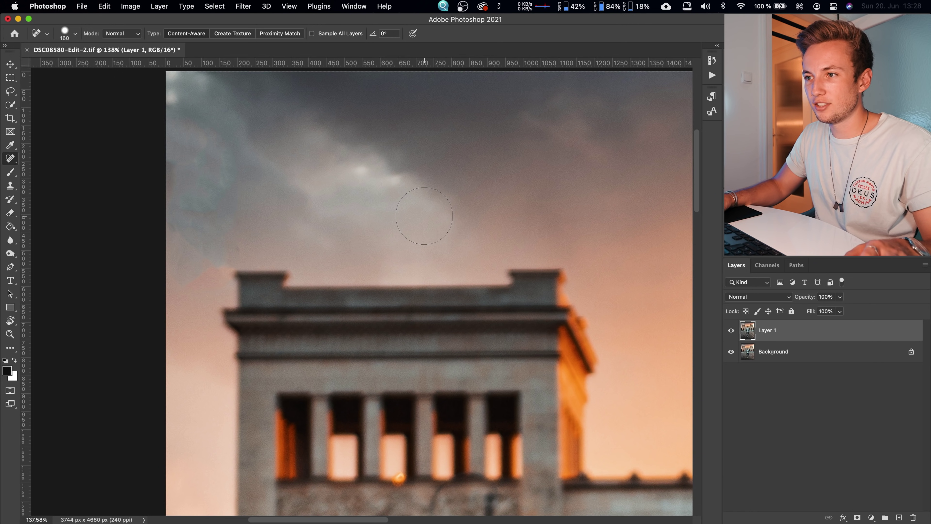
drag(305, 227, 337, 226)
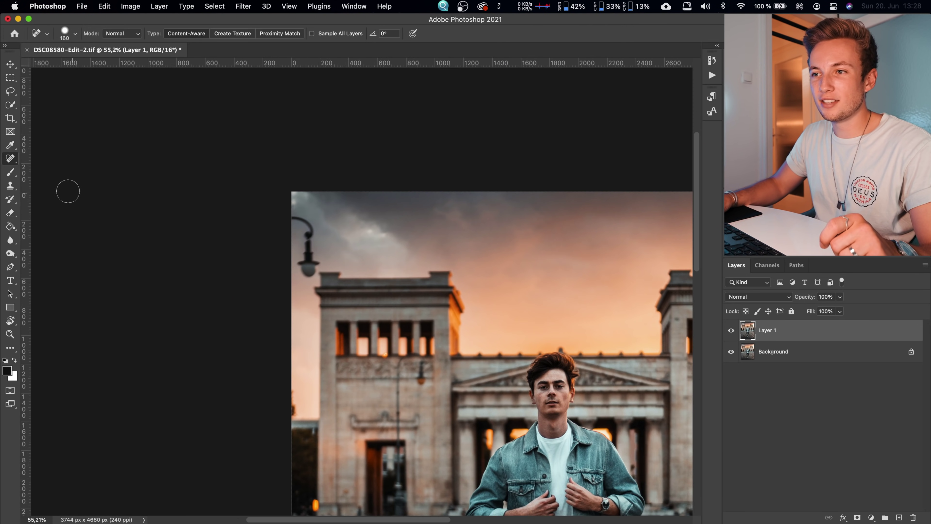
- Cover the upper-left street lamp with sky sampled from the nearby clouds using the Clone Stamp tool
click(11, 187)
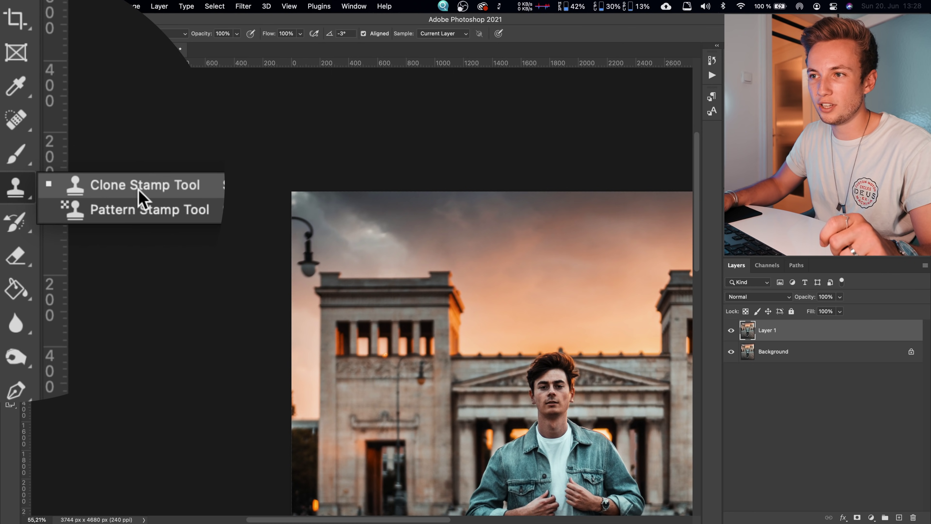
click(57, 186)
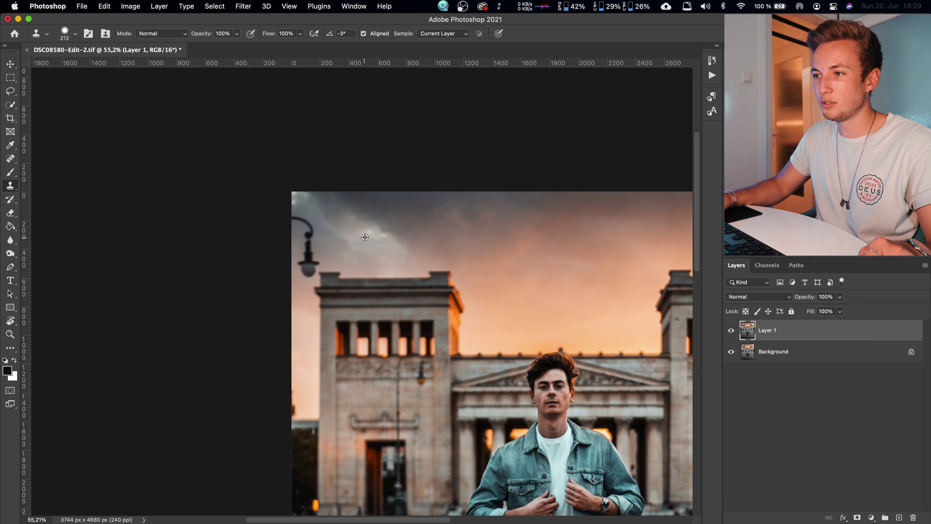
alt+click(370, 226)
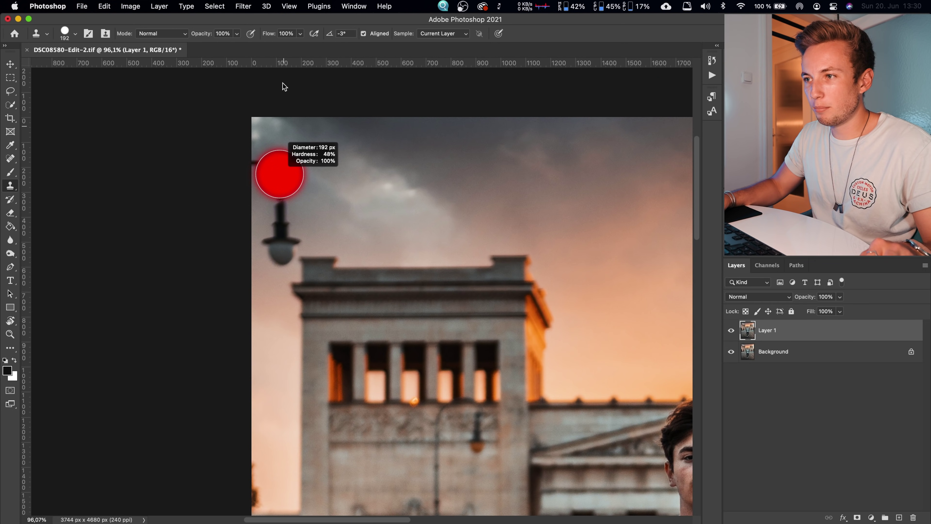
drag(282, 82, 273, 68)
drag(268, 10, 268, 12)
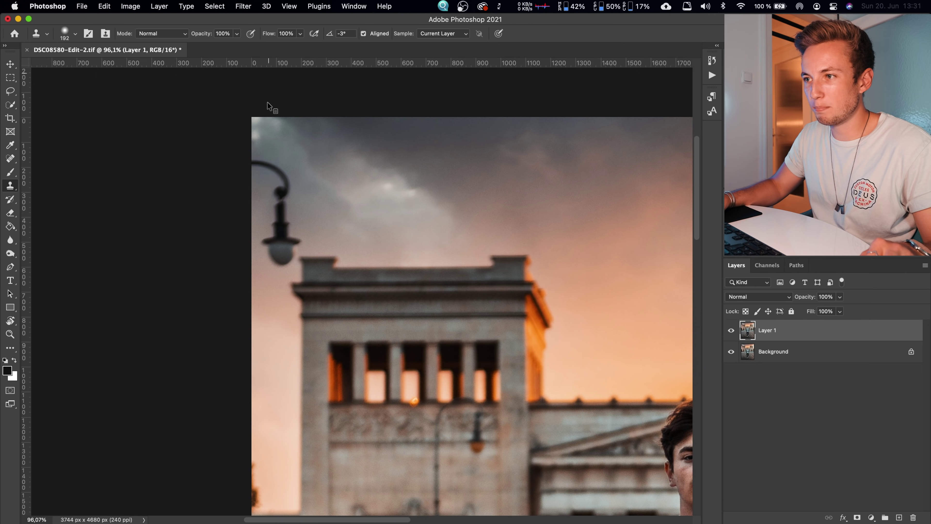
mouse_move(282, 166)
mouse_down()
mouse_move(269, 175)
mouse_move(281, 205)
mouse_move(270, 245)
mouse_move(288, 247)
mouse_move(278, 263)
mouse_move(304, 208)
mouse_up()
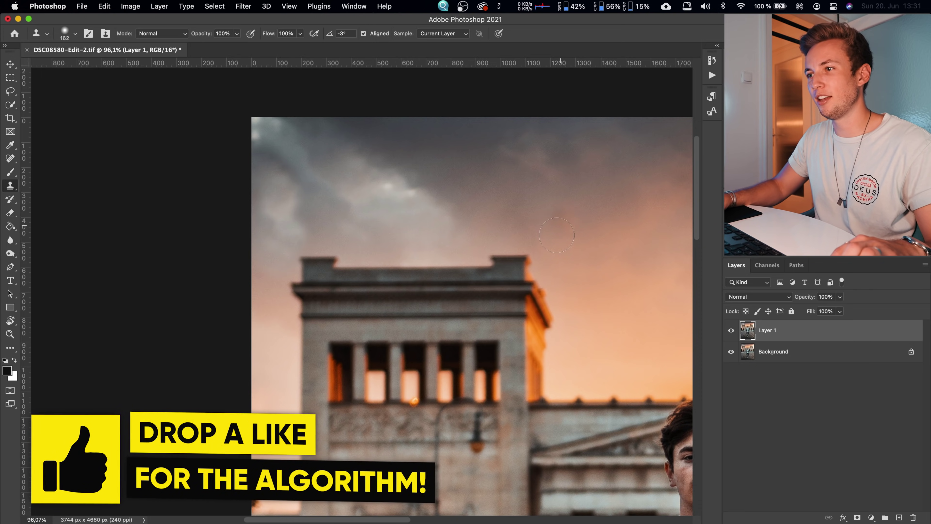
drag(544, 241, 500, 239)
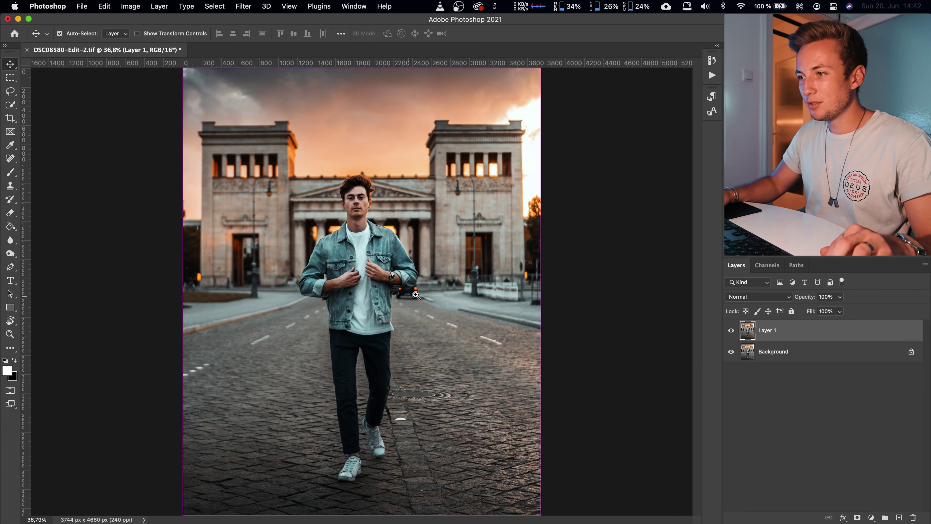
- Draw a closed Pen path around the car, following the jacket's edge closely and looping loosely over the street
drag(416, 295, 474, 296)
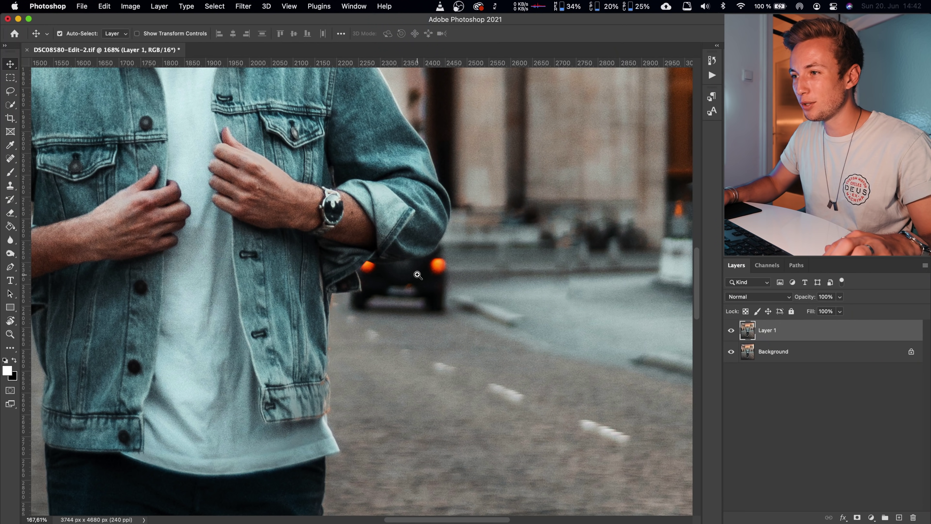
drag(418, 275, 439, 274)
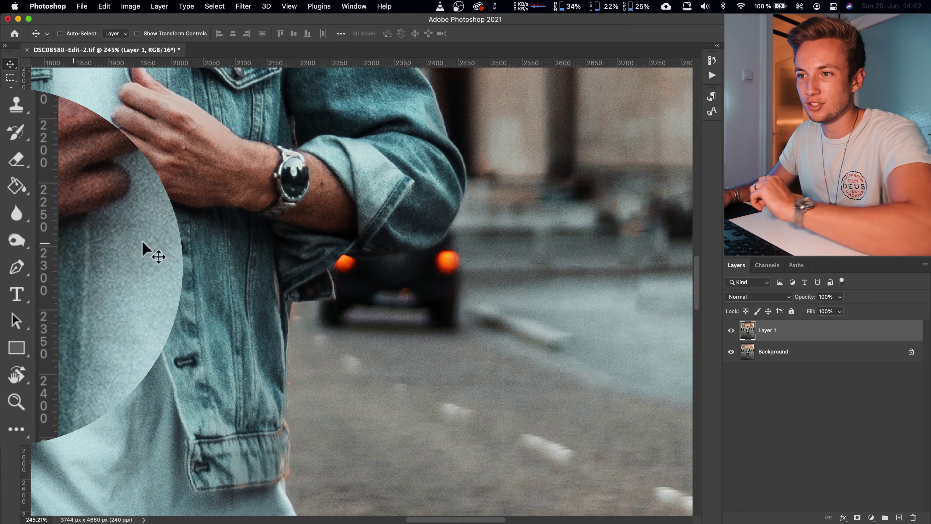
click(11, 266)
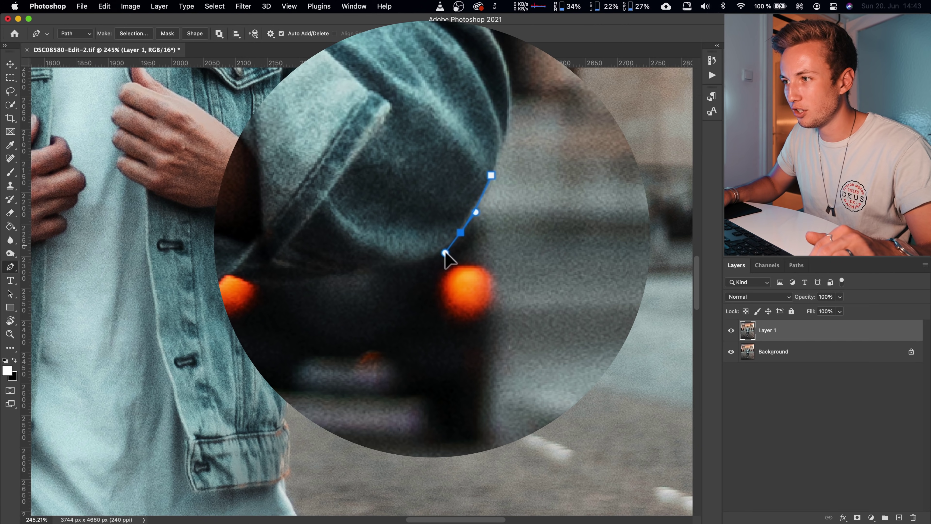
drag(340, 271, 326, 273)
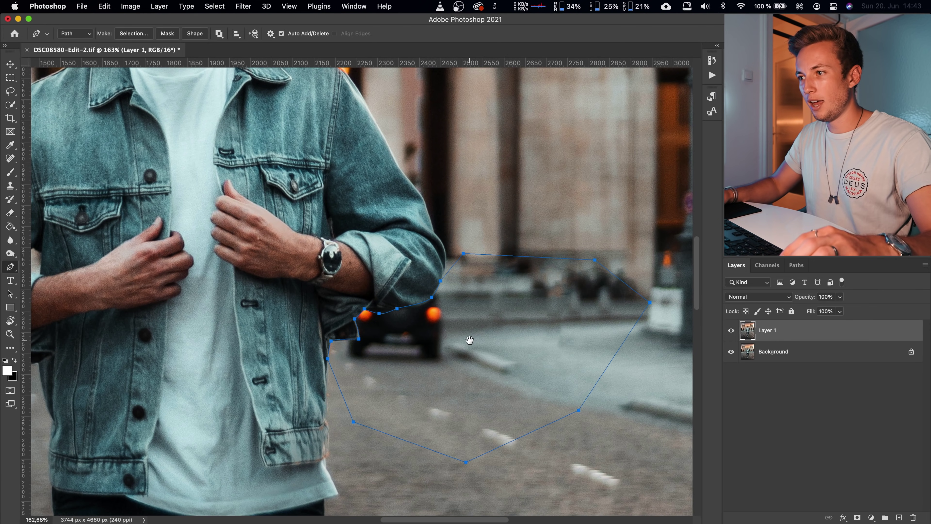
- Convert the path around the car into a new anti-aliased selection with a feather radius of 0 pixels
drag(469, 339, 421, 296)
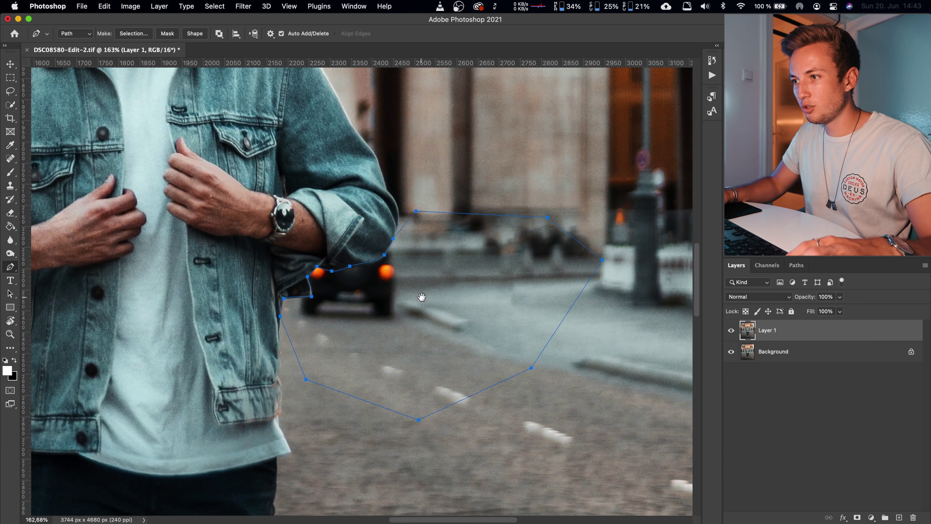
right_click(424, 288)
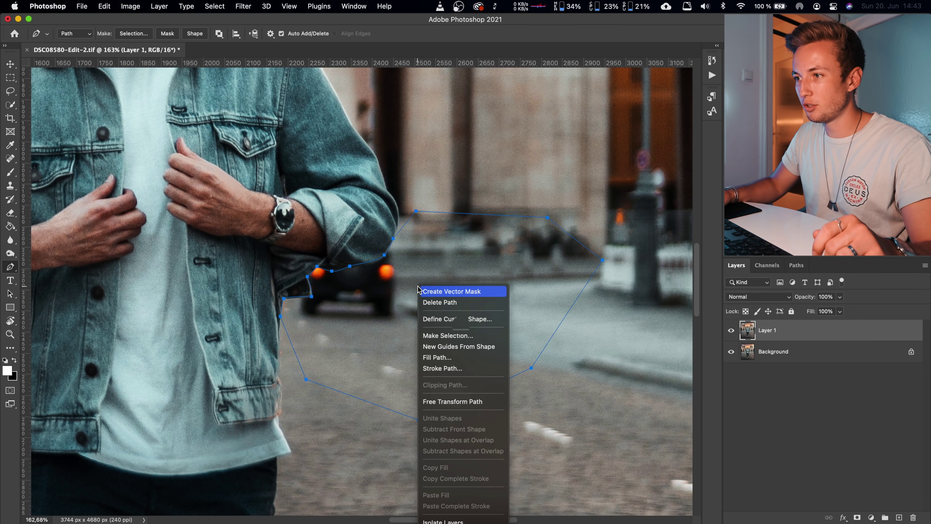
click(433, 355)
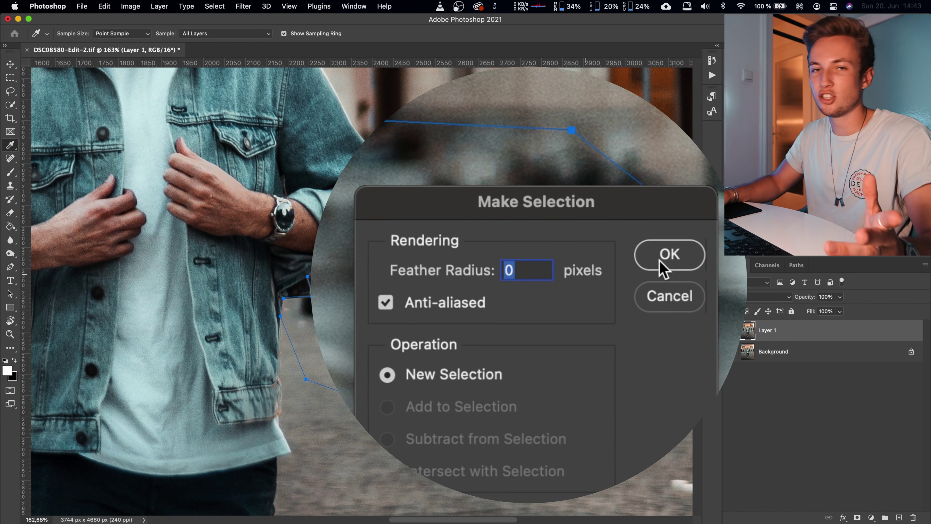
click(663, 267)
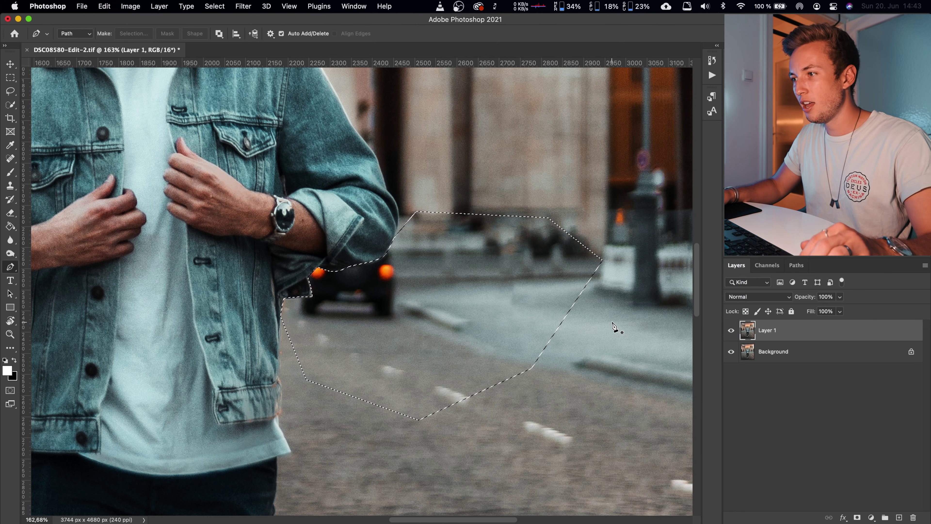
key(v)
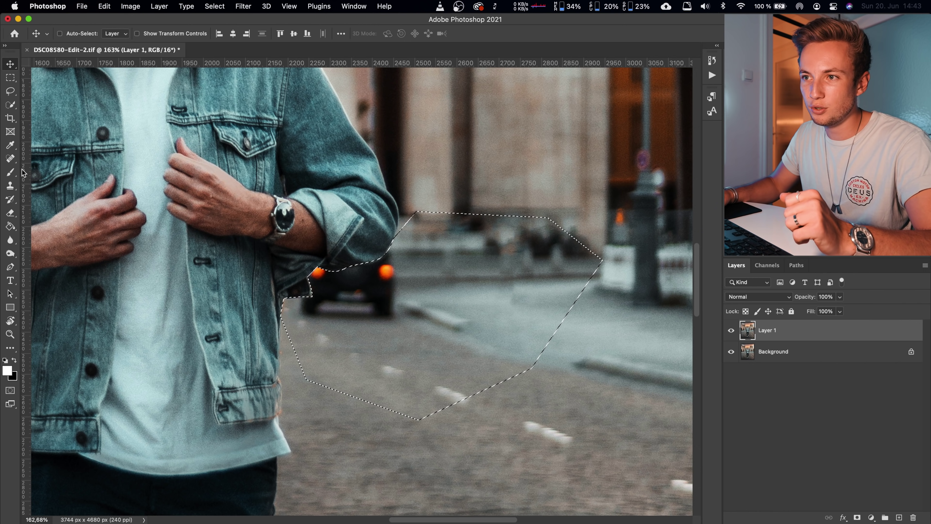
- Test the selection's boundary by painting inside it with a white brush, and undo the painting
click(11, 172)
mouse_move(404, 322)
mouse_down()
mouse_move(484, 327)
mouse_move(471, 325)
mouse_up()
mouse_move(469, 293)
mouse_down()
mouse_move(459, 333)
mouse_move(482, 349)
mouse_move(493, 239)
mouse_up()
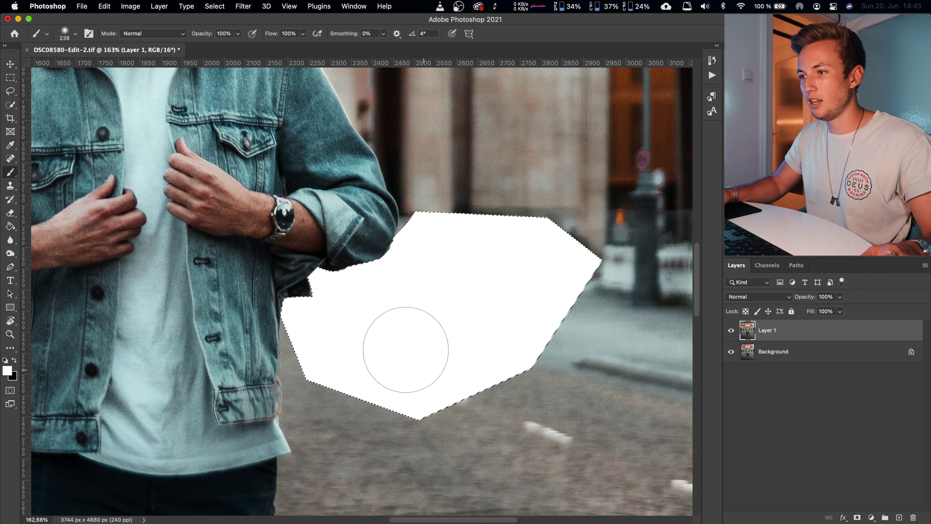
key(super+z)
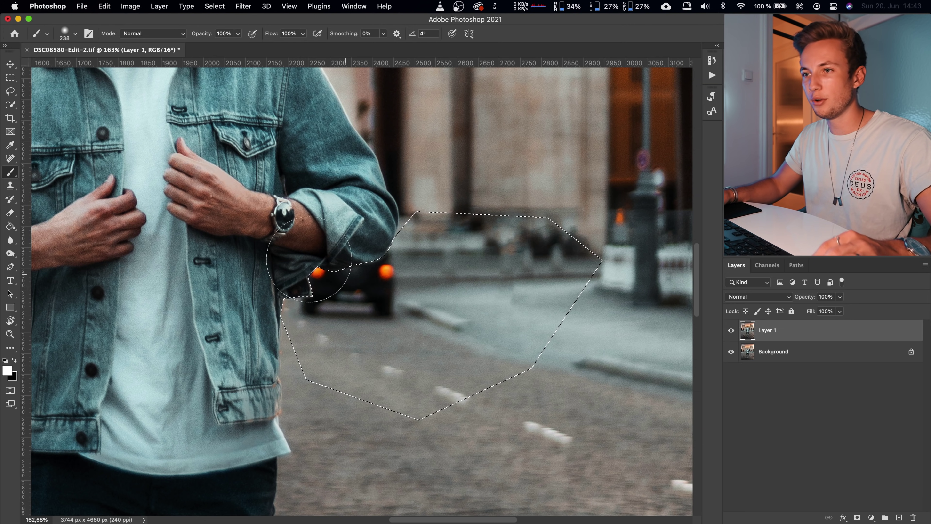
- Clone the curb and street over the car inside the selection with the Clone Stamp, deselect, and check the retouched area
click(10, 186)
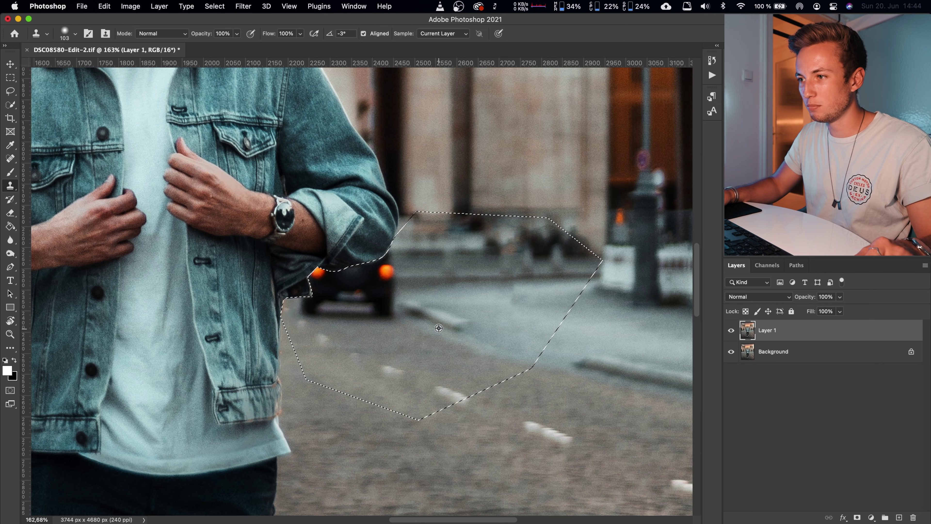
mouse_move(405, 312)
mouse_down()
mouse_move(421, 311)
mouse_move(376, 275)
mouse_move(361, 302)
mouse_up()
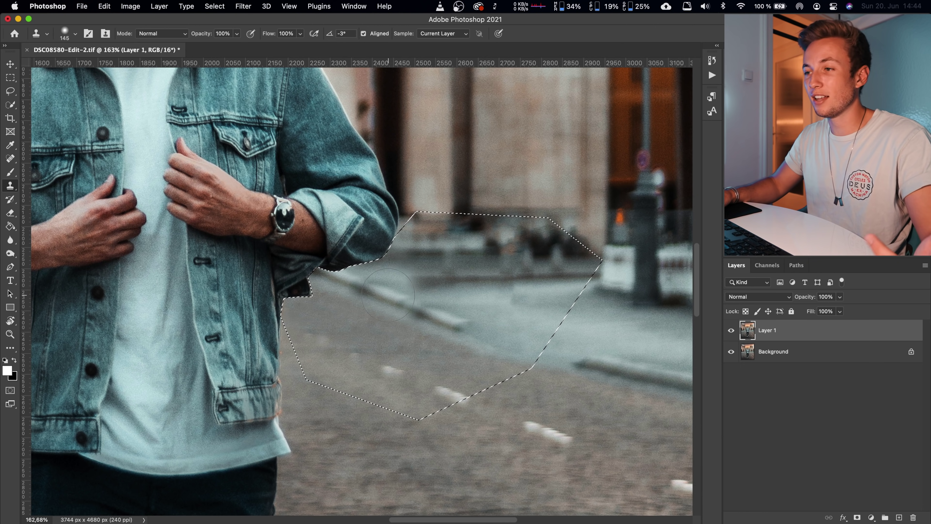
key(super+d)
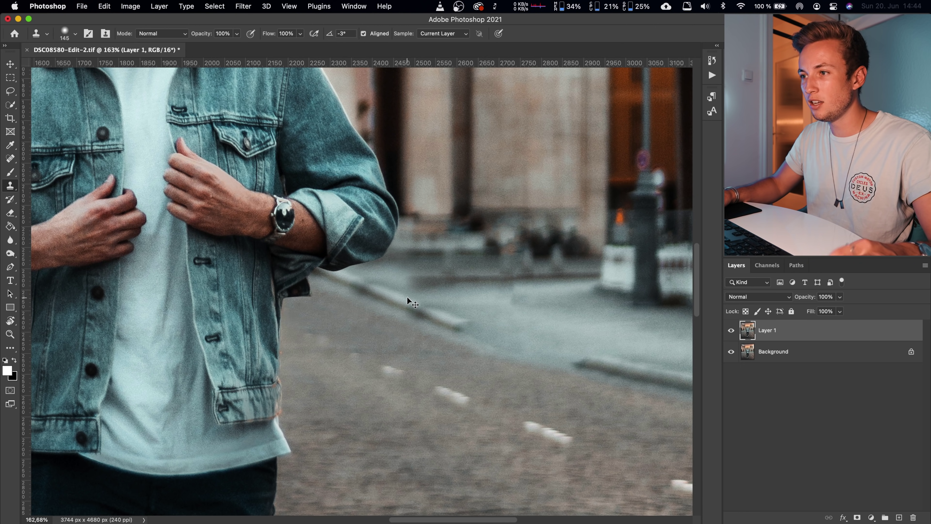
key(v)
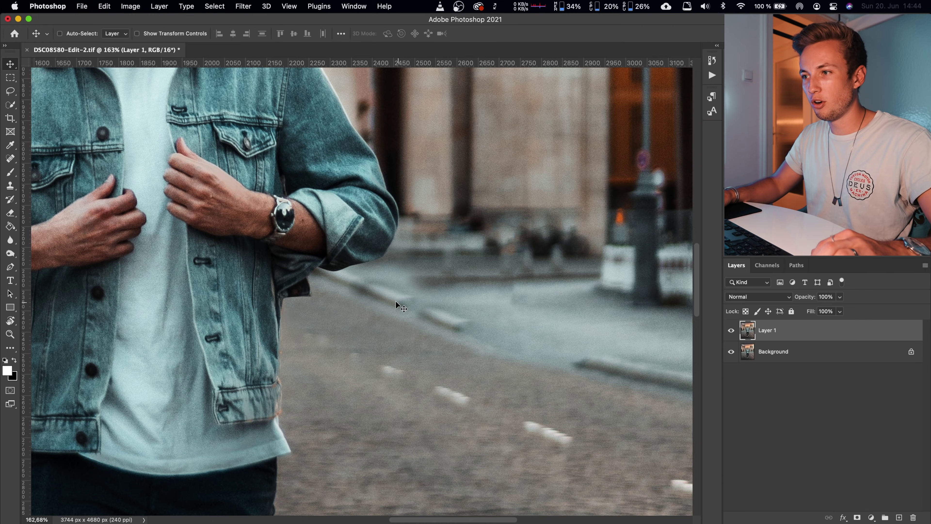
scroll(332, 271, up, 8)
scroll(360, 252, down, 10)
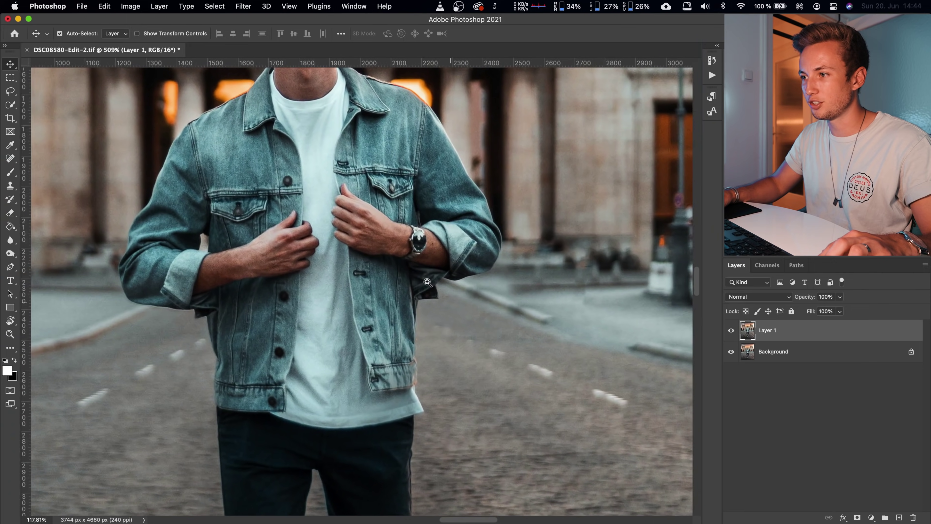
scroll(428, 281, down, 3)
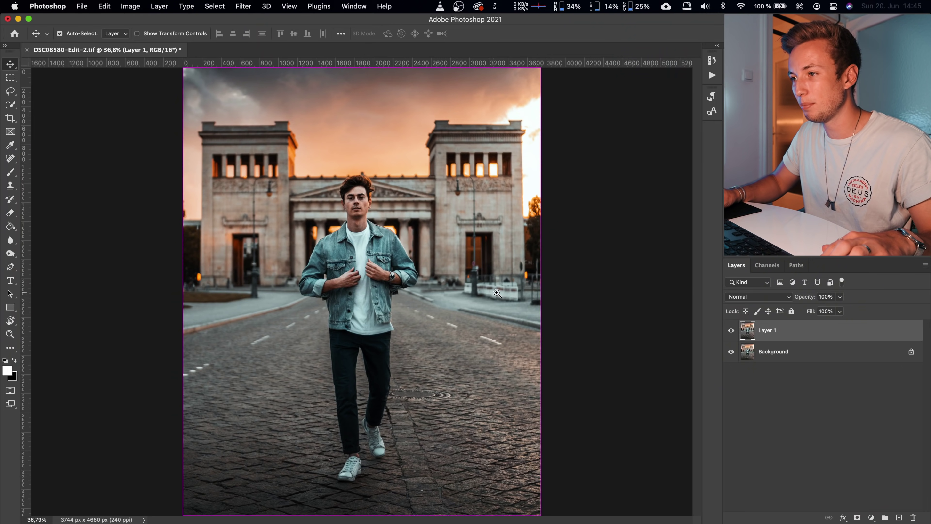
- Lasso the lamppost and pavement area left of the man with a 15 px feather, copy it to a new layer and isolate that layer
click(552, 290)
drag(552, 290, 549, 290)
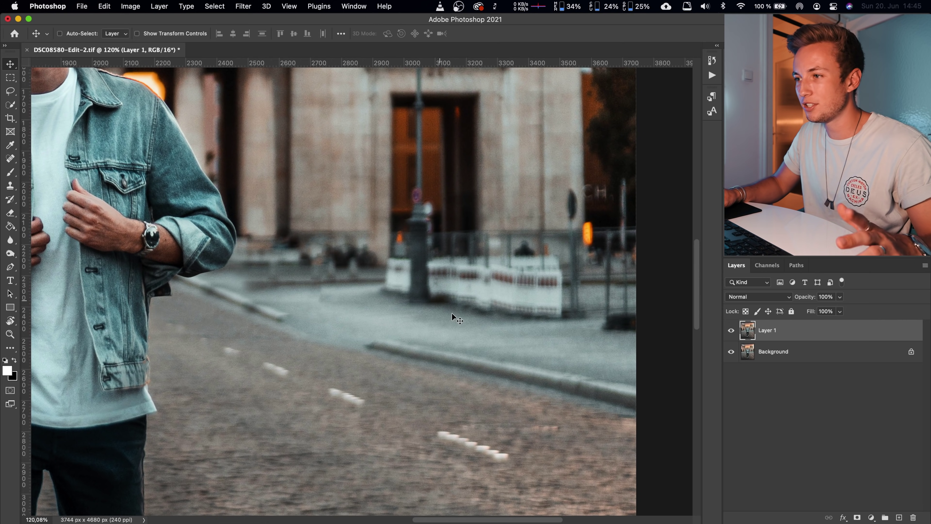
drag(453, 317, 393, 324)
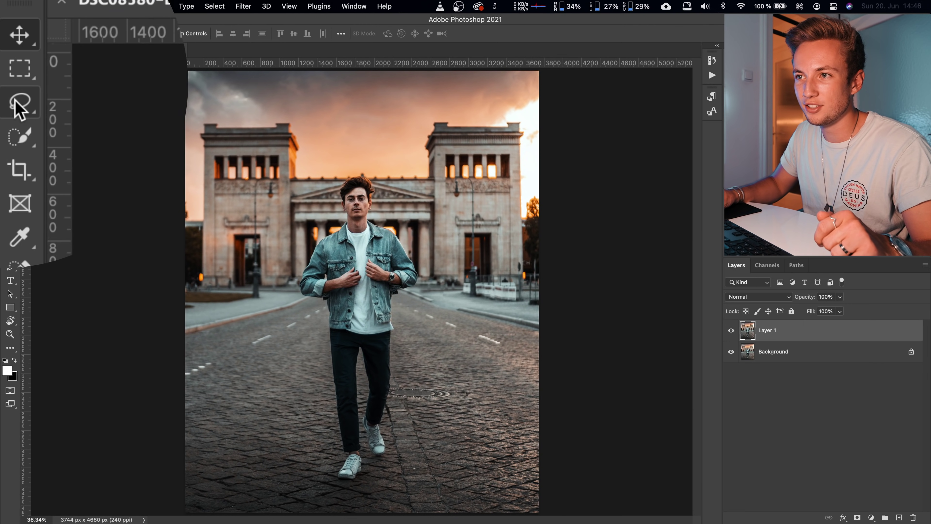
click(10, 91)
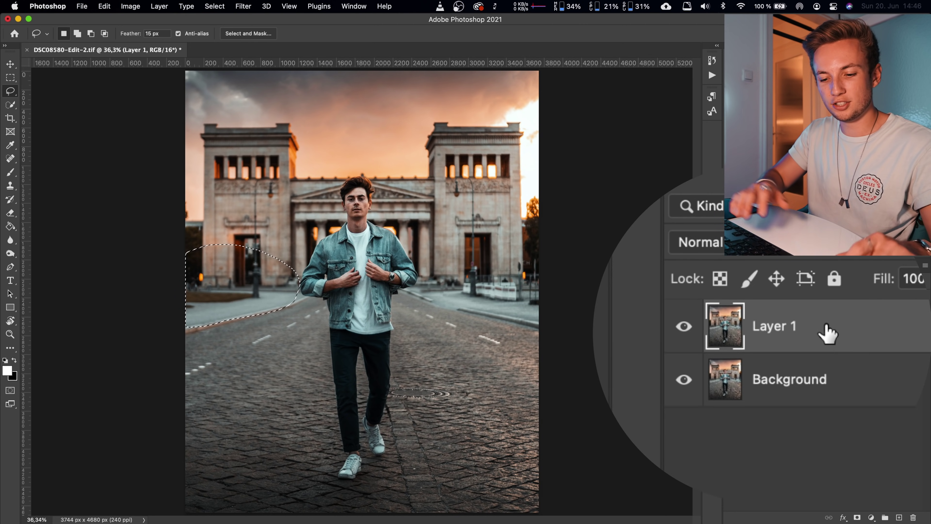
key(super+j)
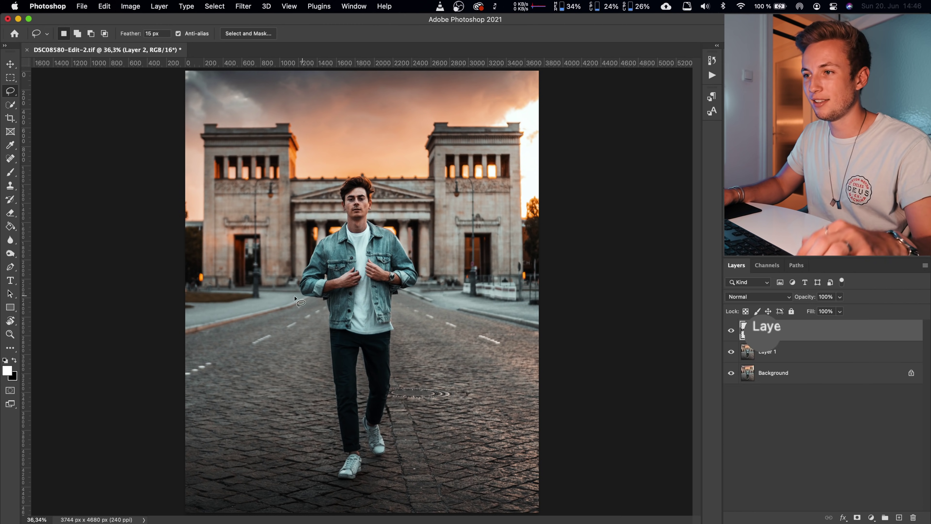
key(v)
alt+click(731, 331)
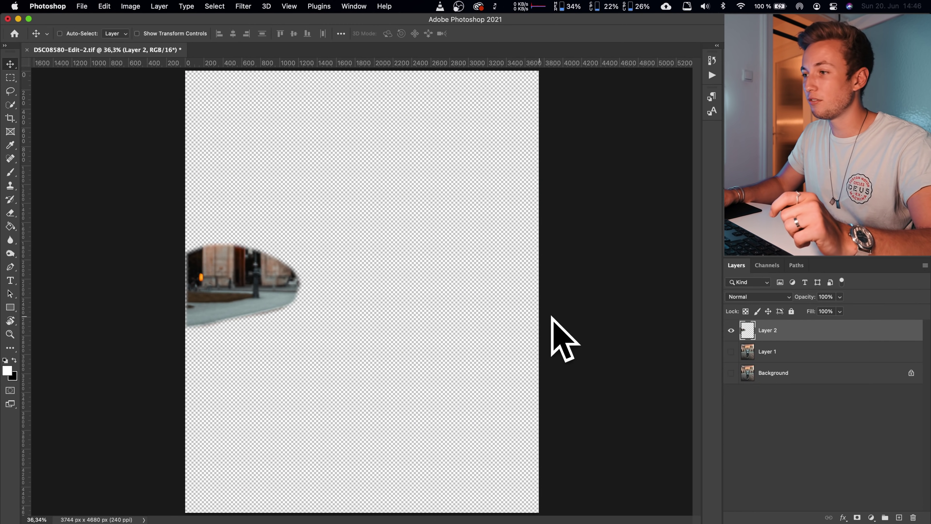
- Show all layers, move the copied lamppost patch over the street right of the man, flip it horizontally and align it with the curb
alt+click(731, 331)
drag(230, 293, 470, 300)
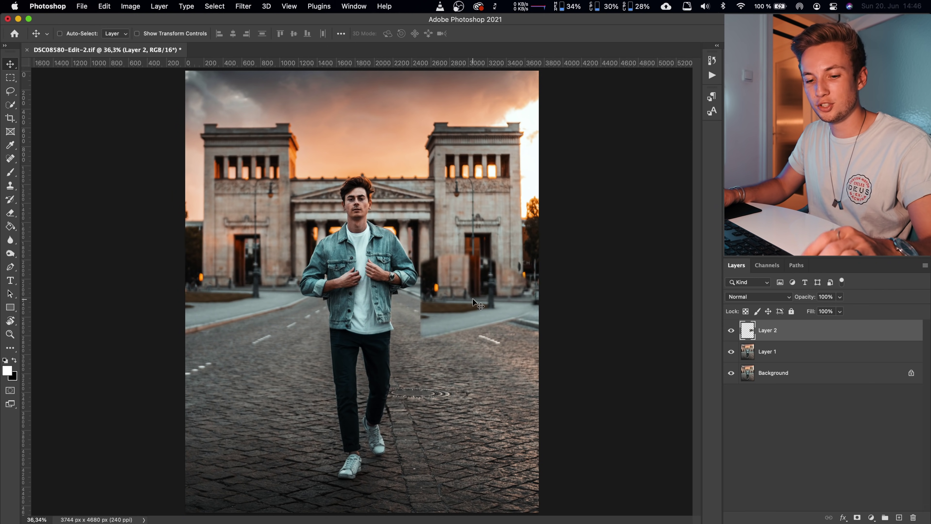
key(super+t)
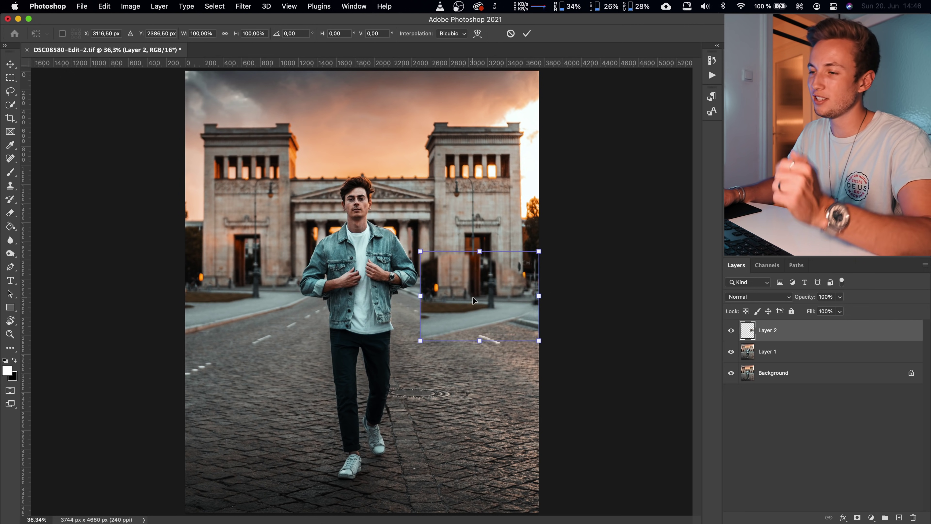
right_click(481, 301)
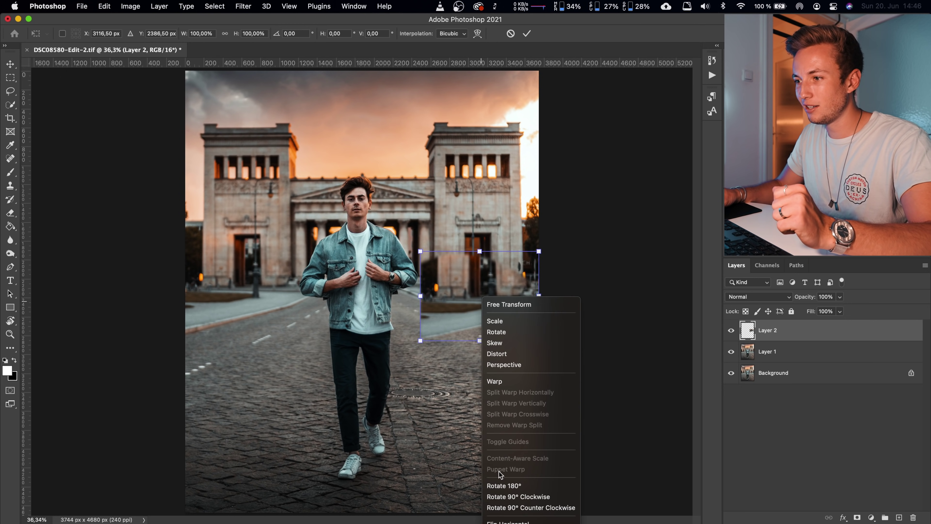
click(507, 521)
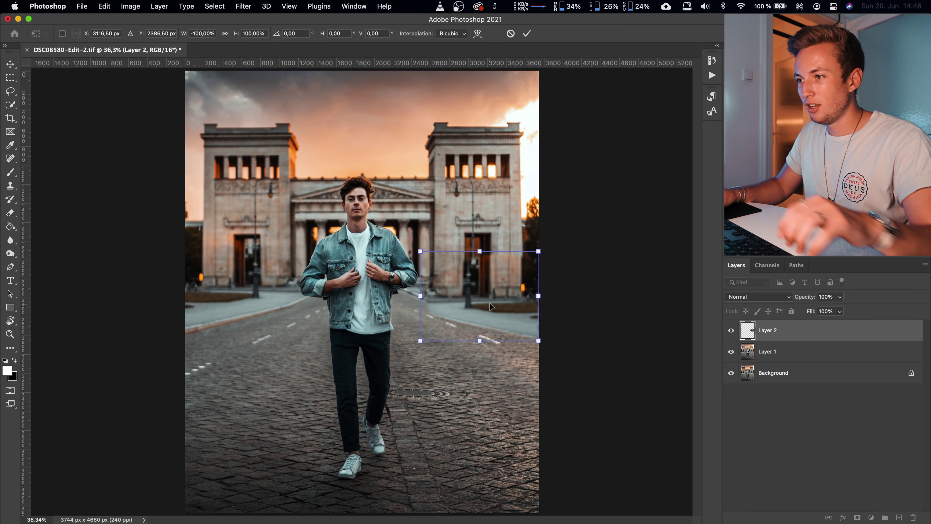
drag(488, 307, 485, 279)
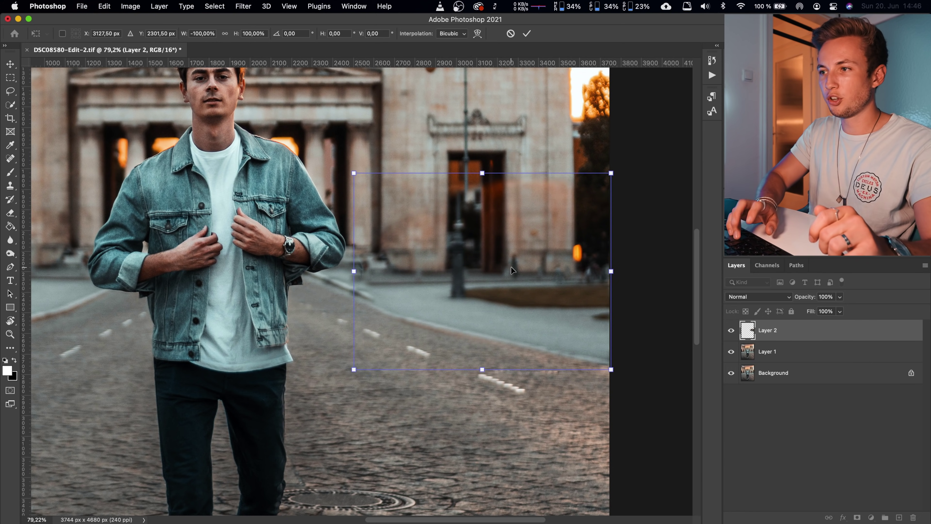
key(Return)
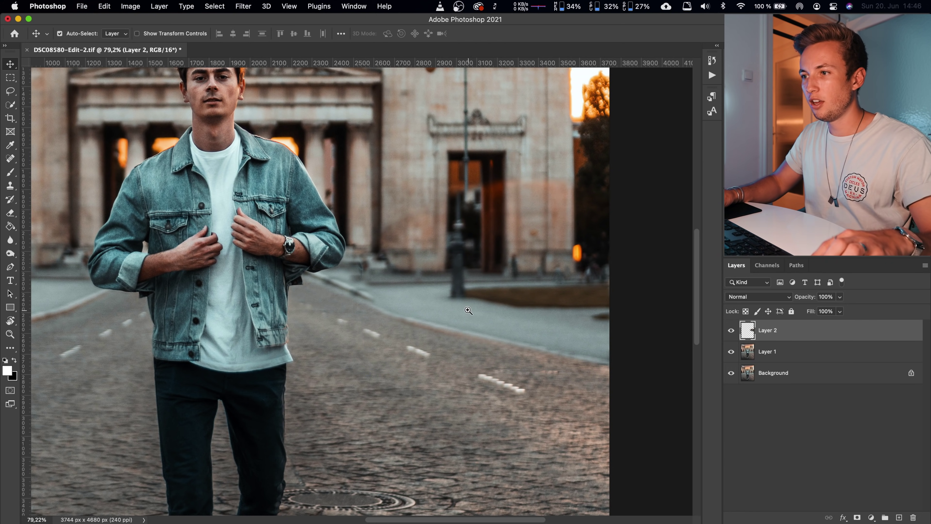
- Add a layer mask to Layer 2 and paint it black over the copied lamppost to bring back the original post below
drag(469, 311, 436, 301)
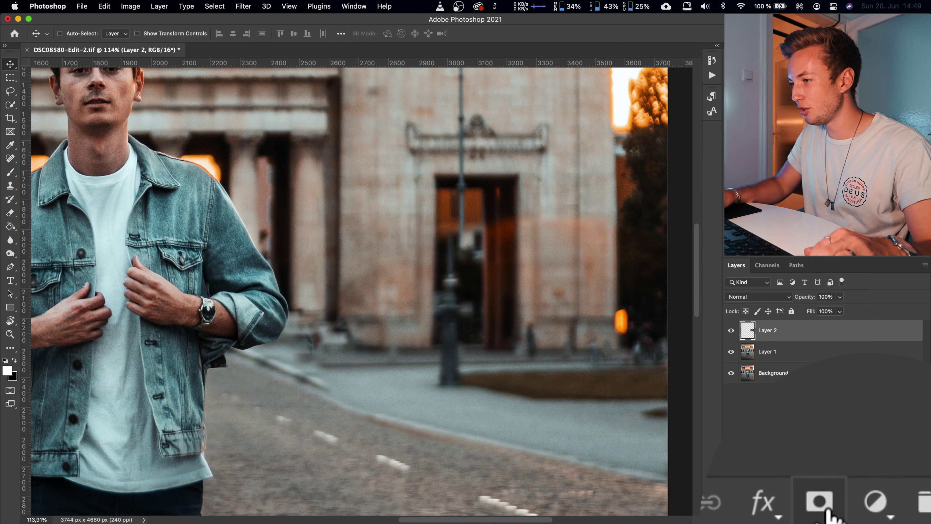
click(820, 504)
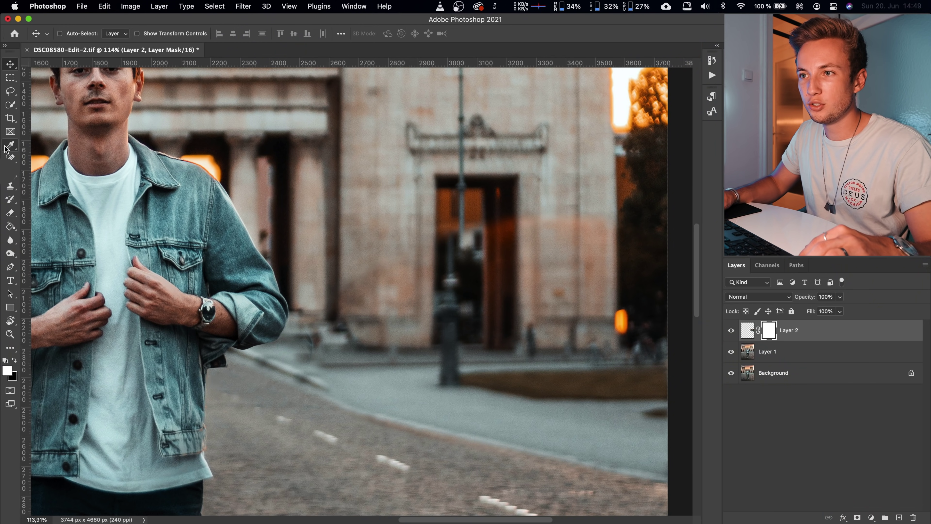
click(18, 176)
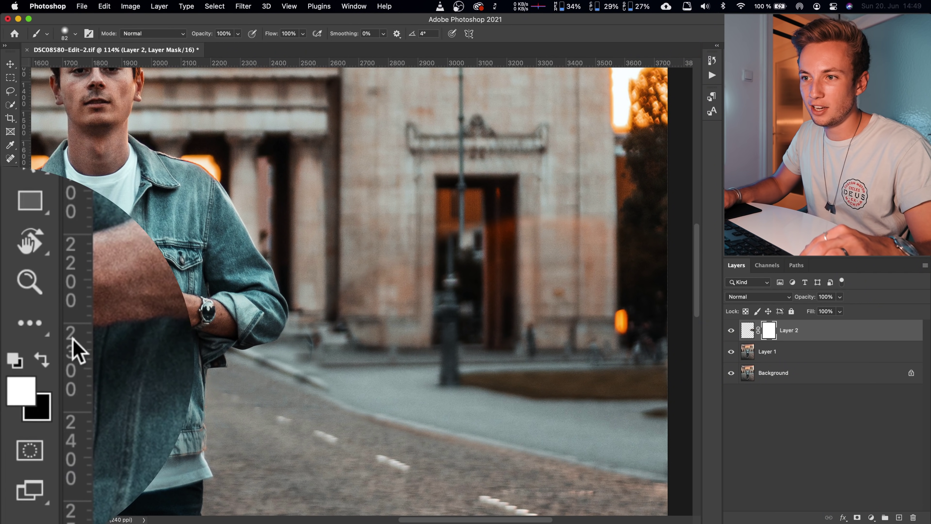
key(x)
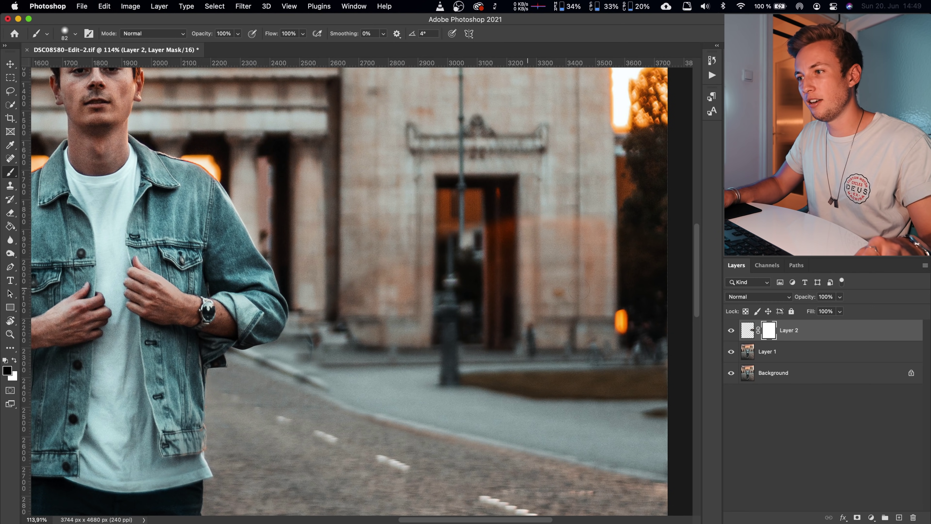
drag(447, 244, 450, 244)
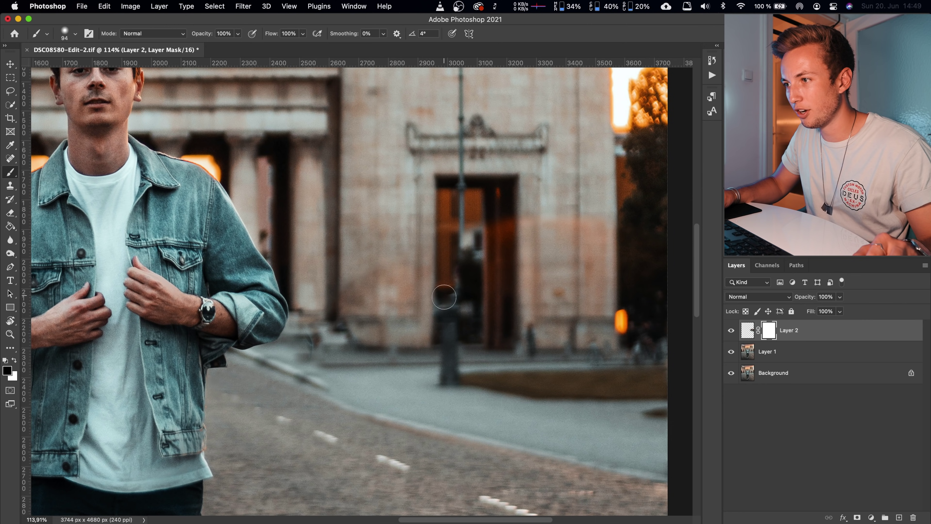
drag(458, 260, 456, 287)
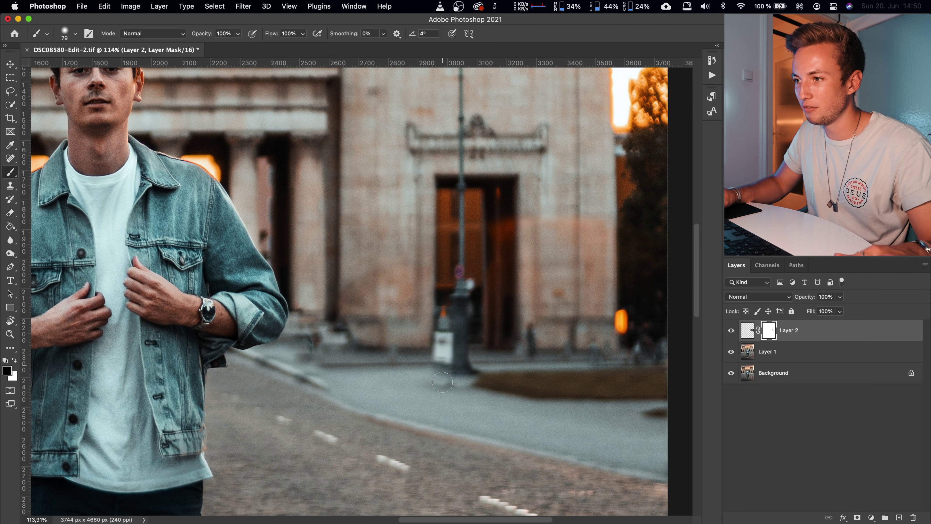
- Blend the area around the lamppost's base by alternating between cloning pavement on Layer 2 and brushing on its mask
click(749, 332)
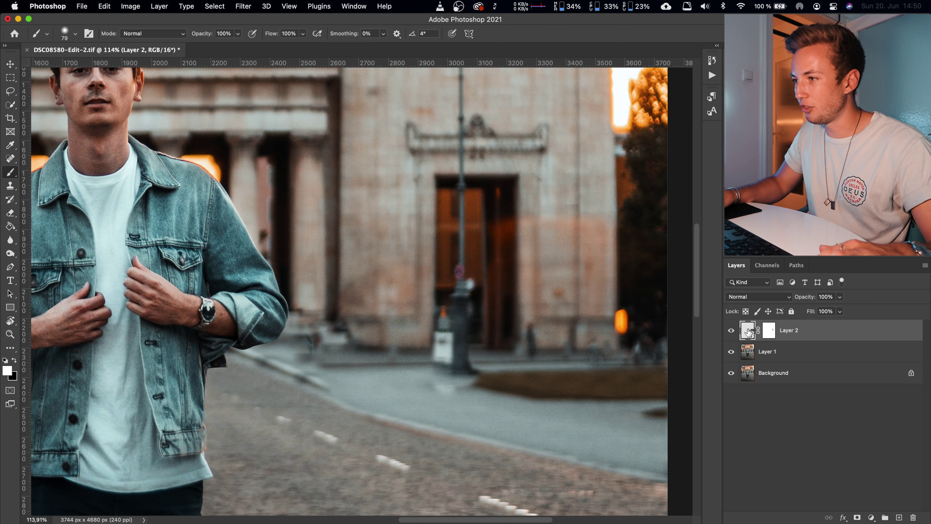
key(s)
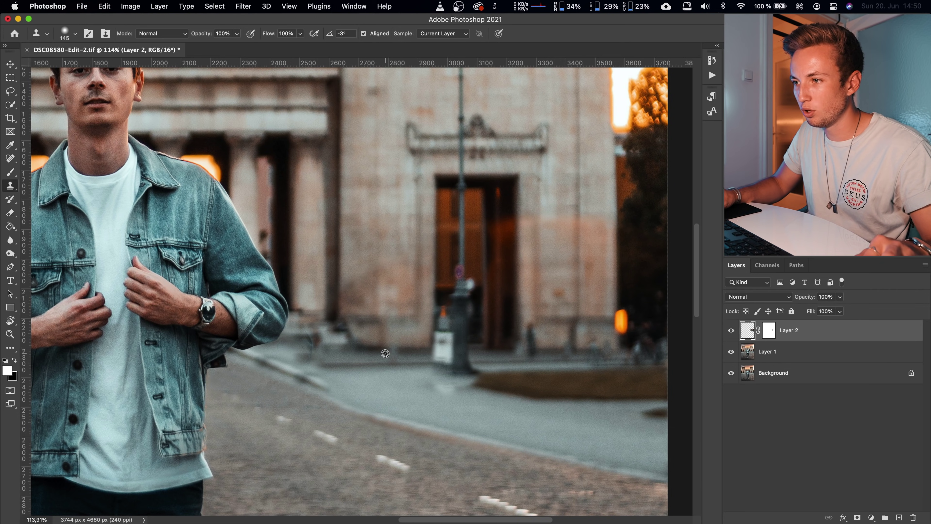
drag(446, 359, 459, 382)
key(b)
click(768, 330)
click(748, 330)
key(s)
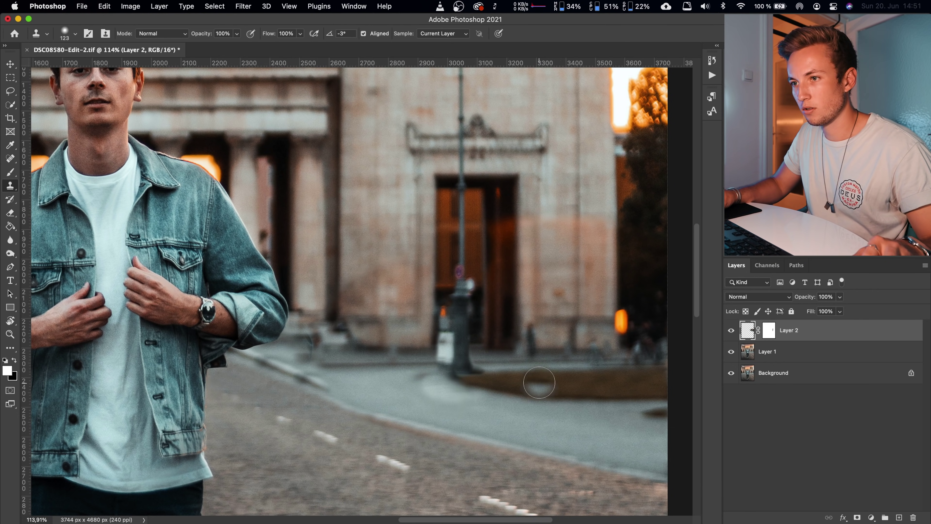
scroll(539, 383, up, 1)
key(b)
click(768, 330)
click(747, 330)
key(s)
click(769, 329)
- Fit the whole image in view and compare the retouched result with the original Background layer
key(v)
key(super+0)
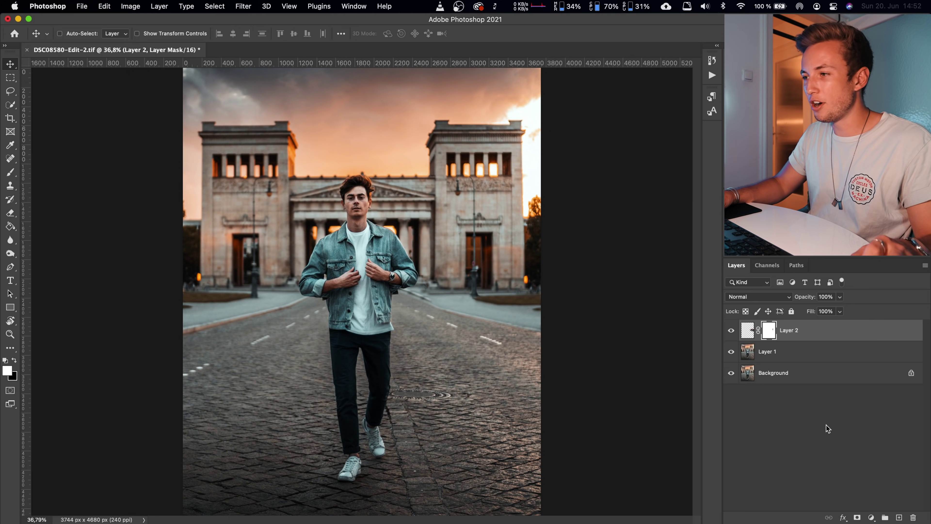
alt+click(732, 373)
alt+click(731, 373)
alt+click(731, 373)
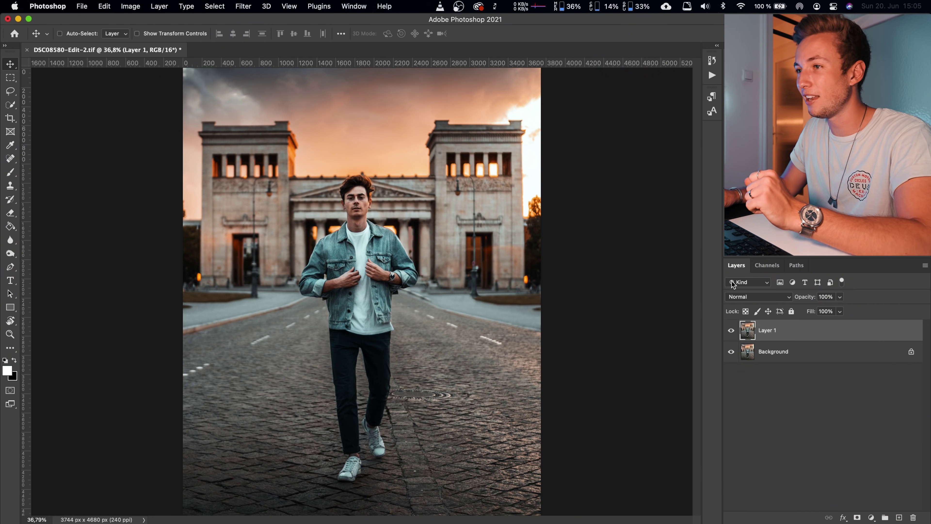
- Open the Liquify filter on Layer 1
click(243, 6)
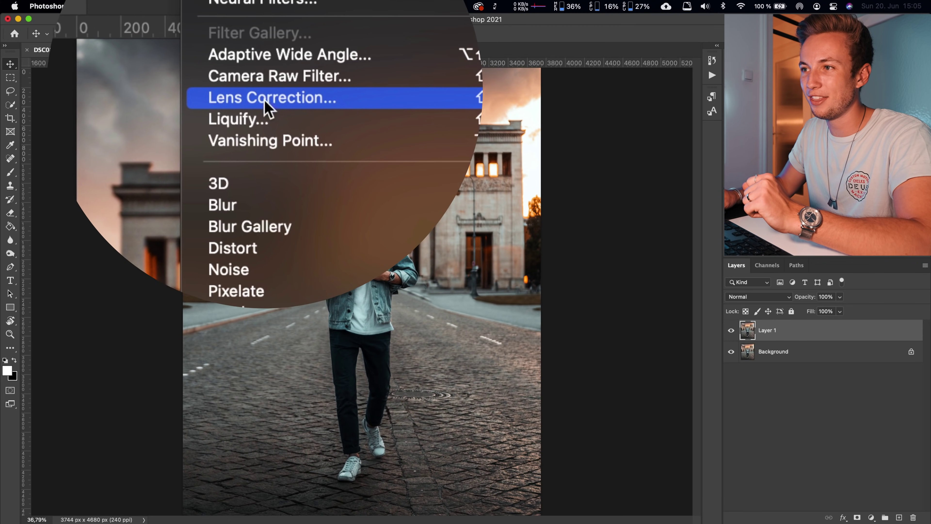
click(288, 116)
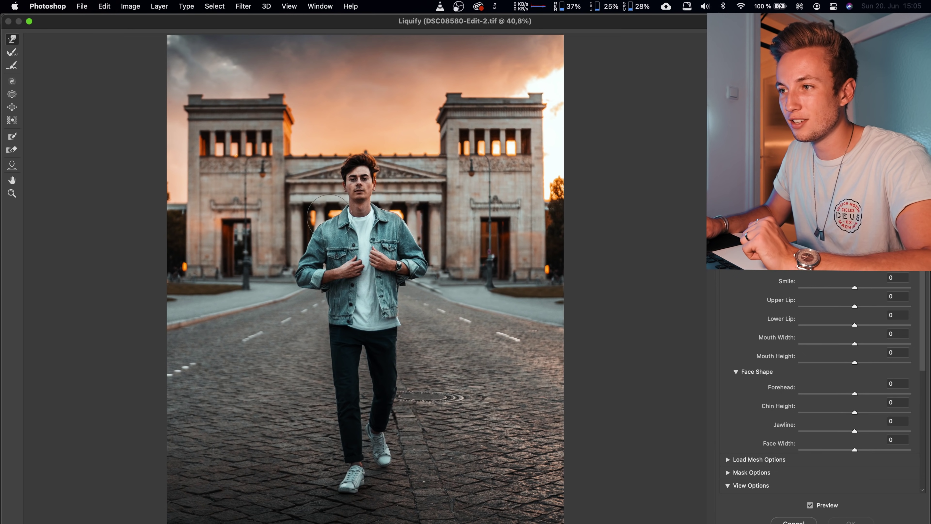
- Test strong Forward Warp strokes across the building and the man's legs, and undo them
mouse_move(325, 224)
mouse_down()
mouse_move(281, 177)
mouse_move(226, 167)
mouse_move(447, 198)
mouse_move(482, 244)
mouse_move(560, 237)
mouse_move(532, 158)
mouse_up()
mouse_move(491, 310)
mouse_down()
mouse_move(369, 350)
mouse_move(235, 358)
mouse_move(219, 336)
mouse_up()
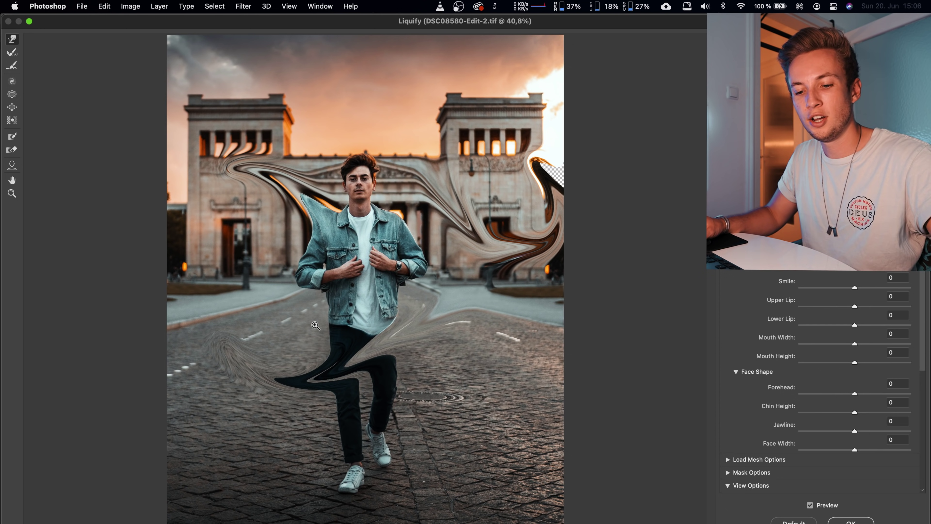
key(super+z)
key(super+z)
key(super+z)
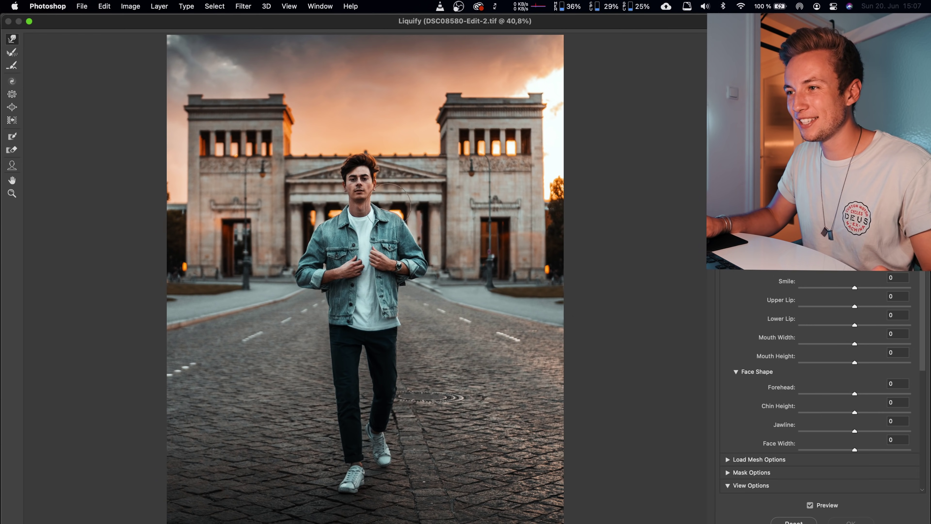
- Work over the man's jacket and the street edges on both sides of him with the Forward Warp tool
scroll(389, 206, up, 5)
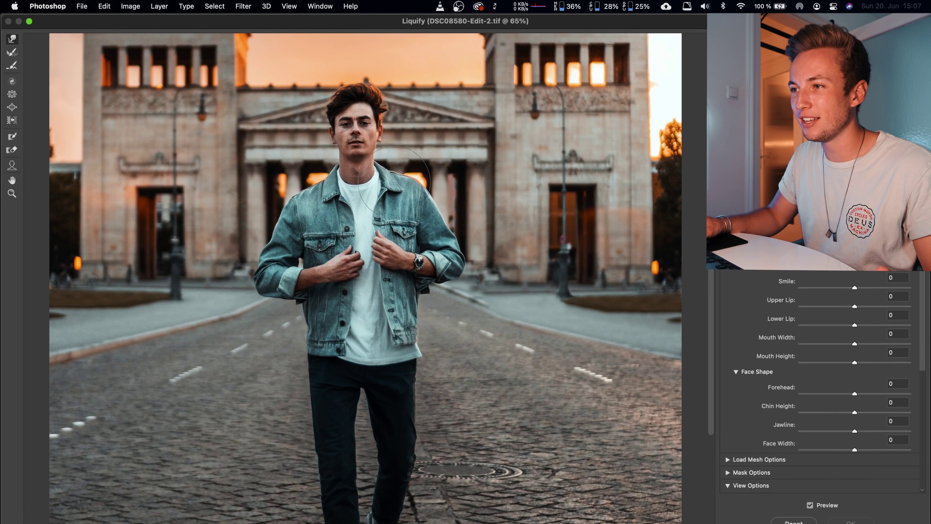
drag(387, 190, 389, 241)
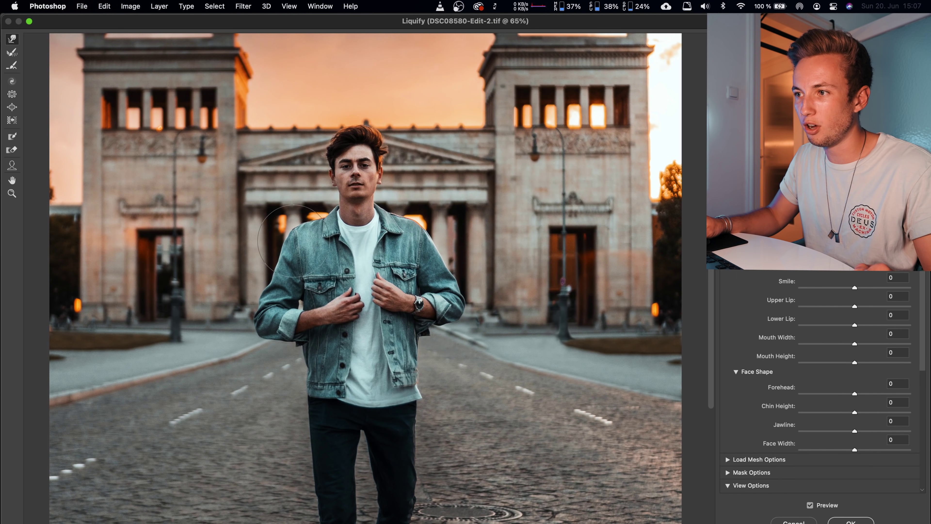
drag(306, 234, 307, 234)
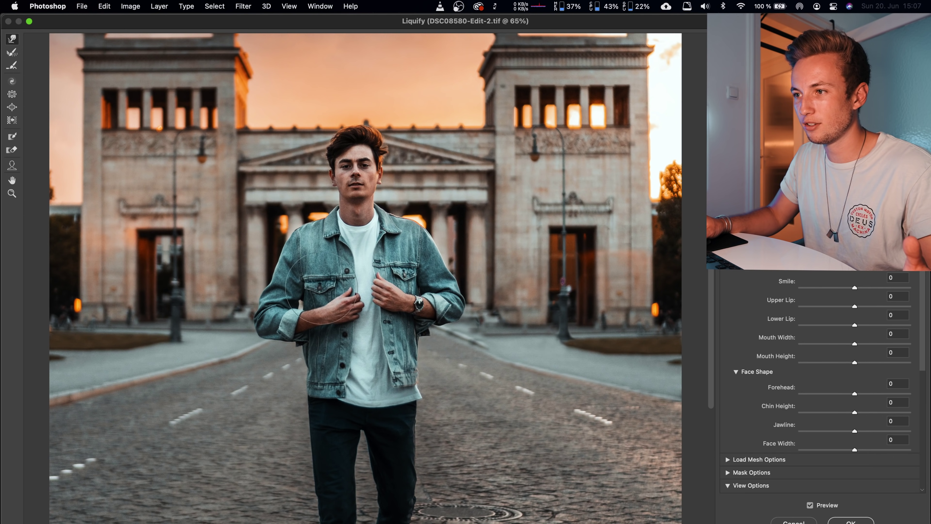
mouse_move(346, 279)
mouse_down()
mouse_move(315, 276)
mouse_move(400, 266)
mouse_up()
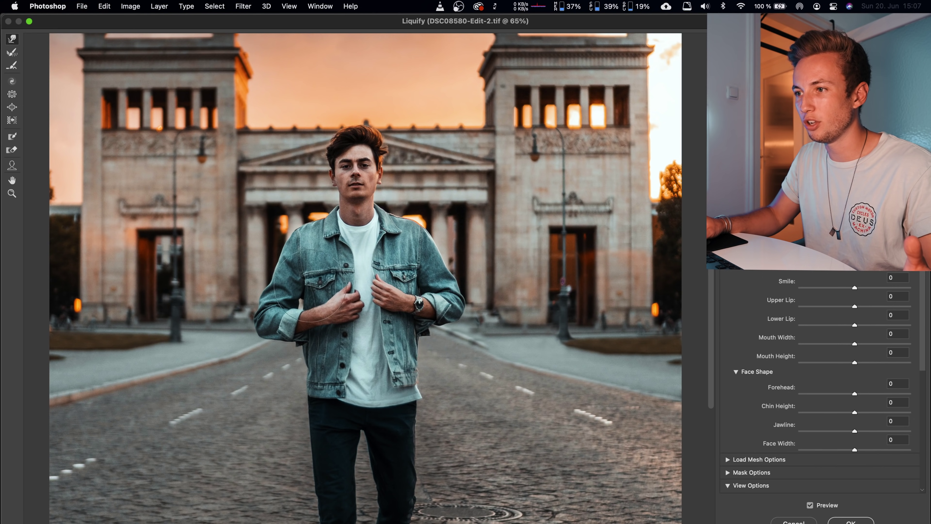
click(198, 323)
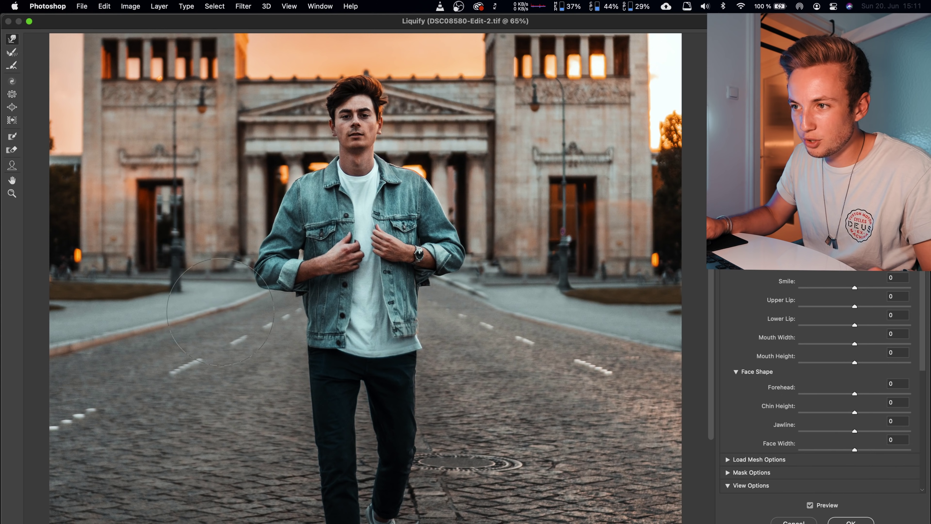
drag(232, 329, 152, 330)
drag(533, 320, 570, 317)
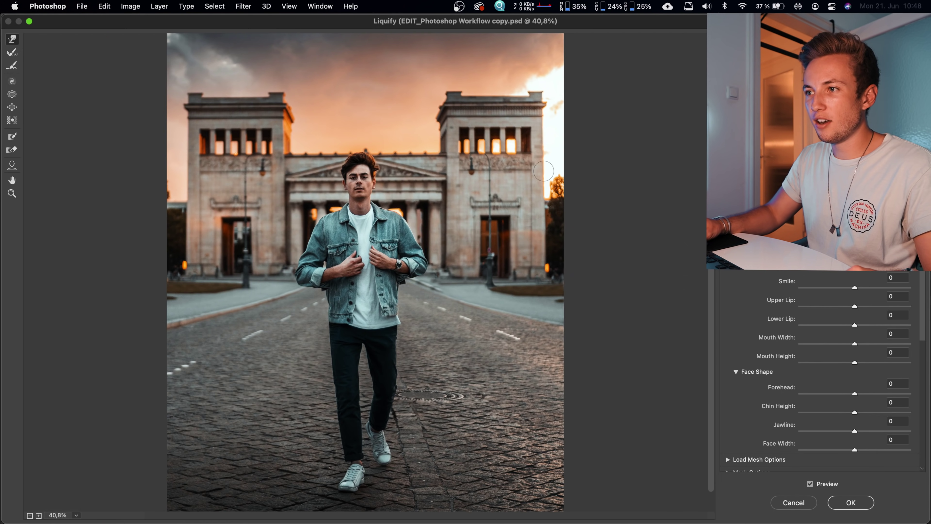
- Try the Liquify Bloat tool on the man's eyes in a close-up of his face
scroll(337, 87, up, 5)
key(super+plus)
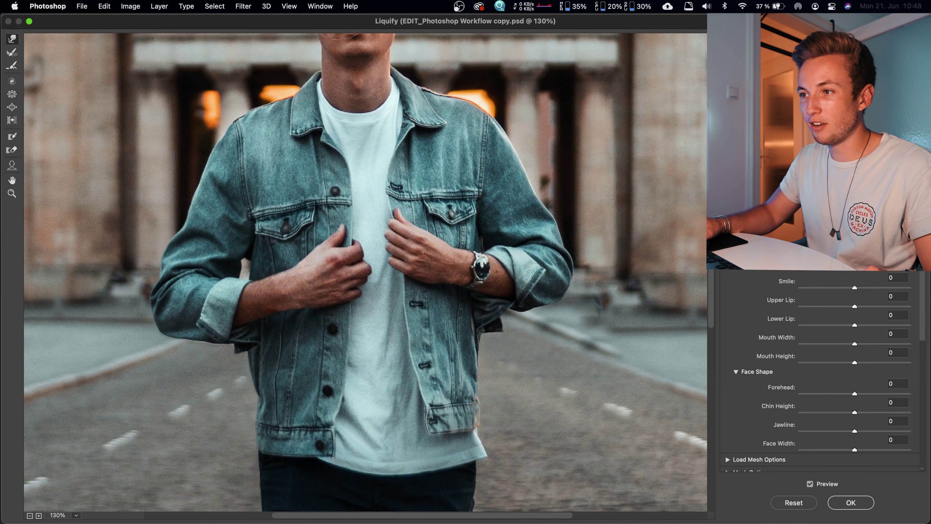
drag(355, 121, 356, 338)
scroll(332, 184, up, 3)
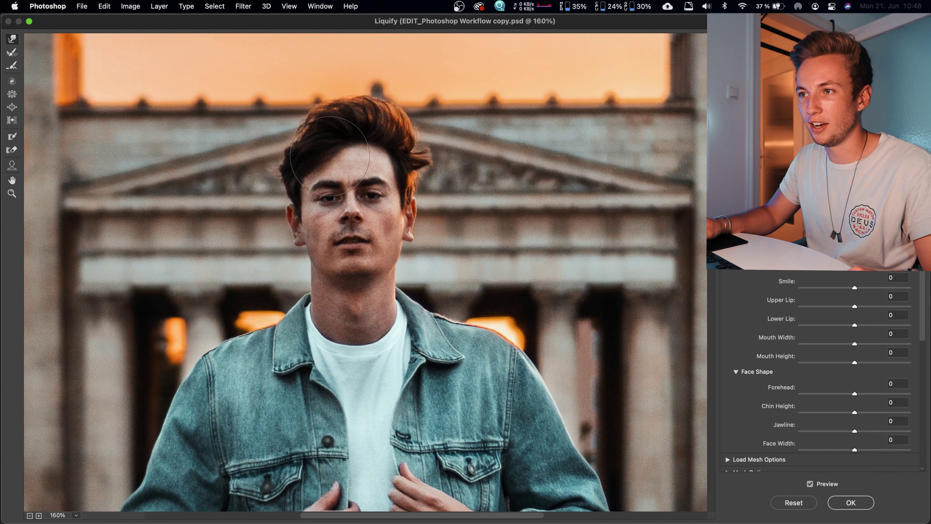
mouse_move(437, 178)
mouse_down()
mouse_move(449, 218)
mouse_move(467, 208)
mouse_up()
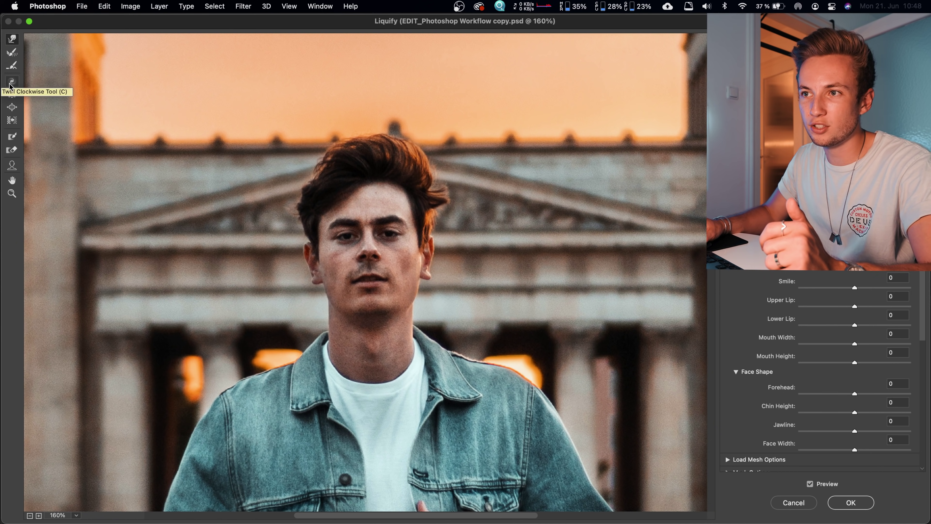
click(12, 108)
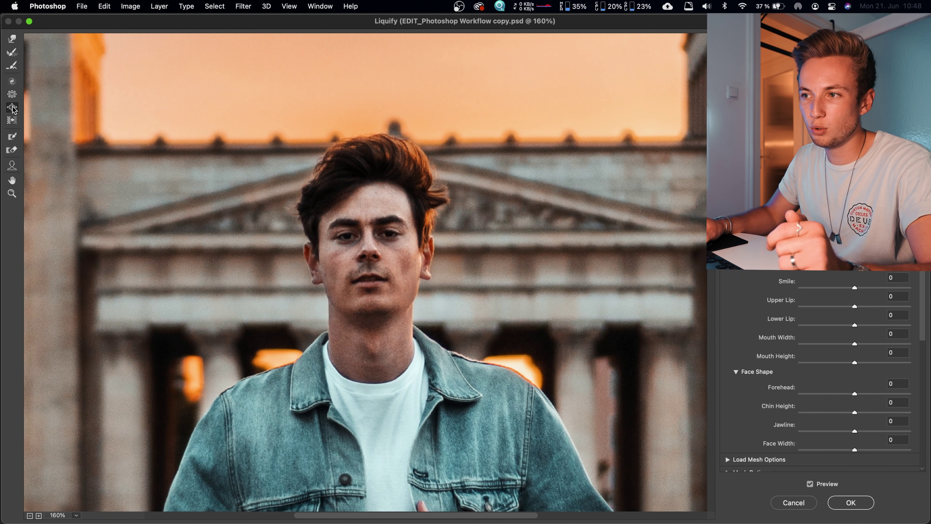
mouse_move(366, 234)
mouse_down()
mouse_move(323, 239)
mouse_move(371, 243)
mouse_move(343, 242)
mouse_move(387, 234)
mouse_up()
click(345, 237)
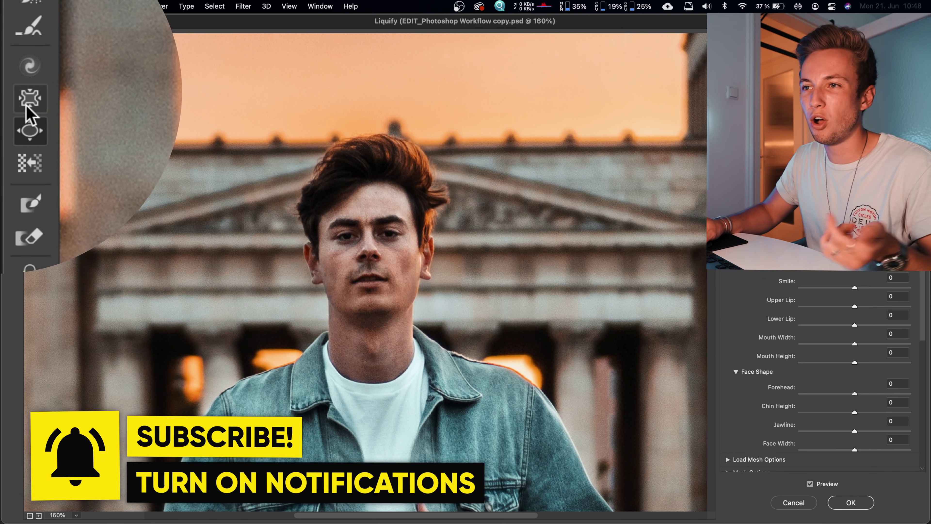
- Try the Liquify Pucker tool on the man's face with a brush larger than the face
click(36, 97)
drag(360, 232, 295, 234)
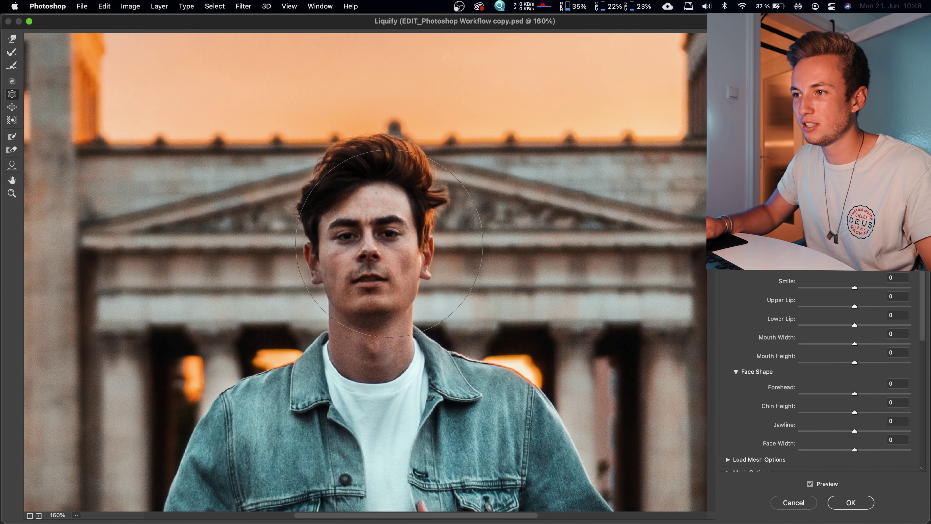
click(374, 246)
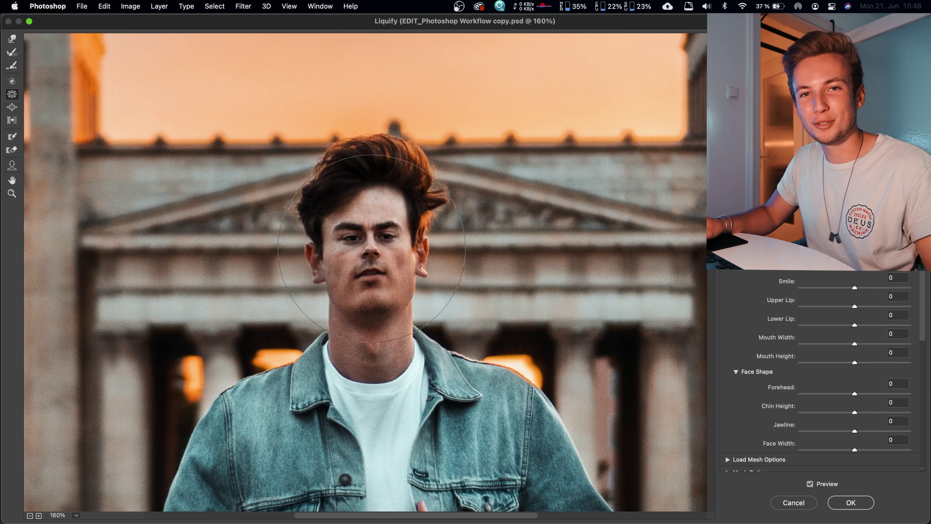
scroll(357, 251, up, 4)
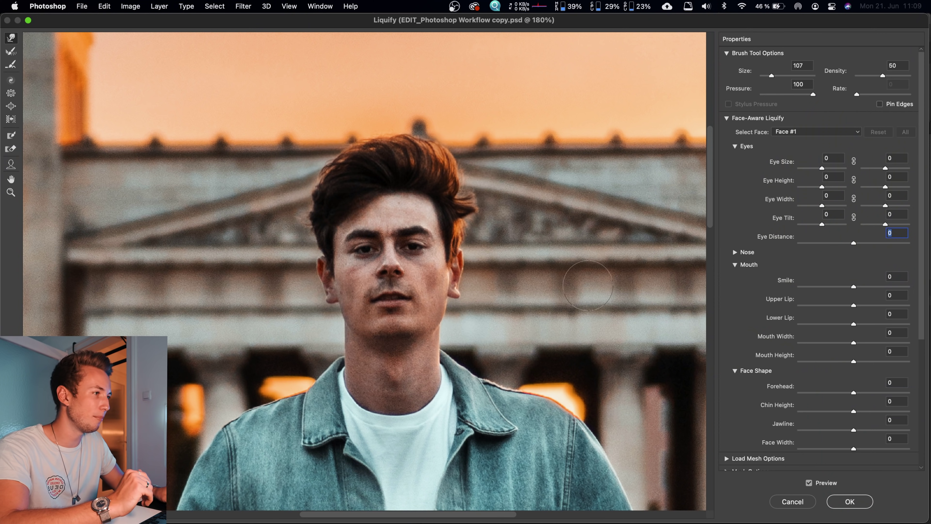
- Try the face-aware Eye Distance, Smile and Mouth Width adjustments, leaving Eye Distance at 1 and the mouth values at 0
drag(854, 244, 892, 245)
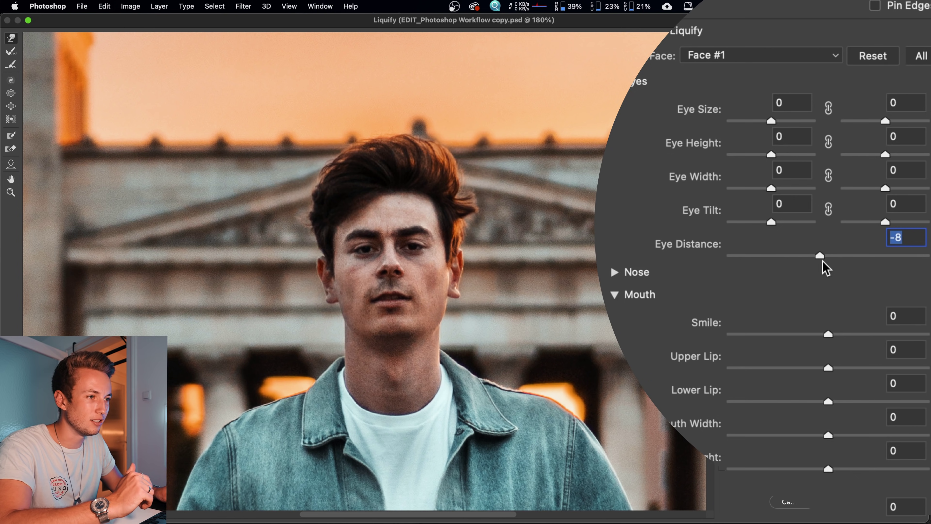
drag(823, 261, 831, 261)
drag(828, 312, 895, 291)
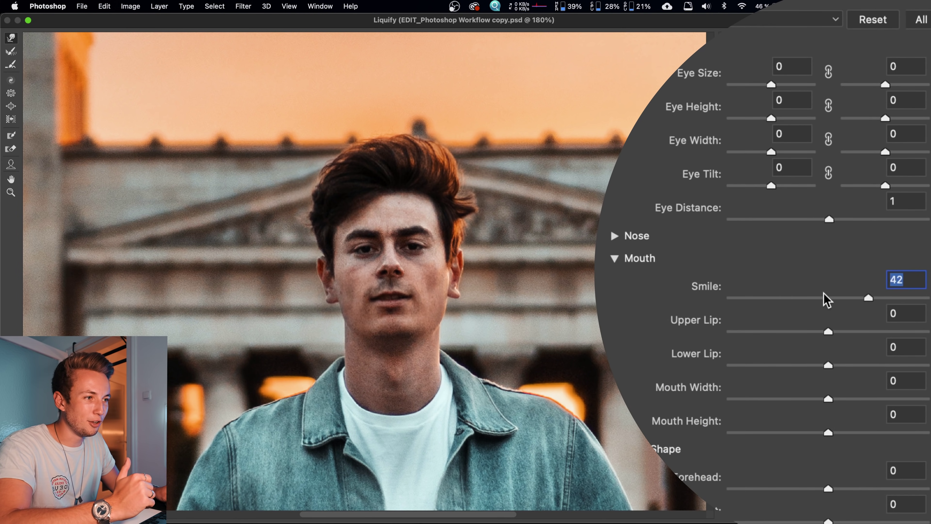
drag(829, 397, 914, 352)
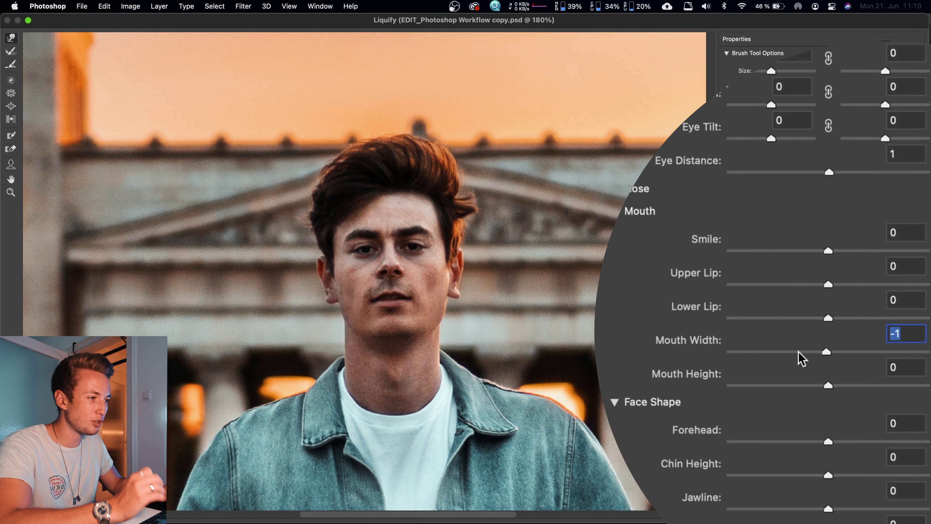
drag(818, 355, 824, 347)
- Try the face-aware Forehead and Face Width adjustments on the man's face and return both to 0
drag(828, 371, 930, 357)
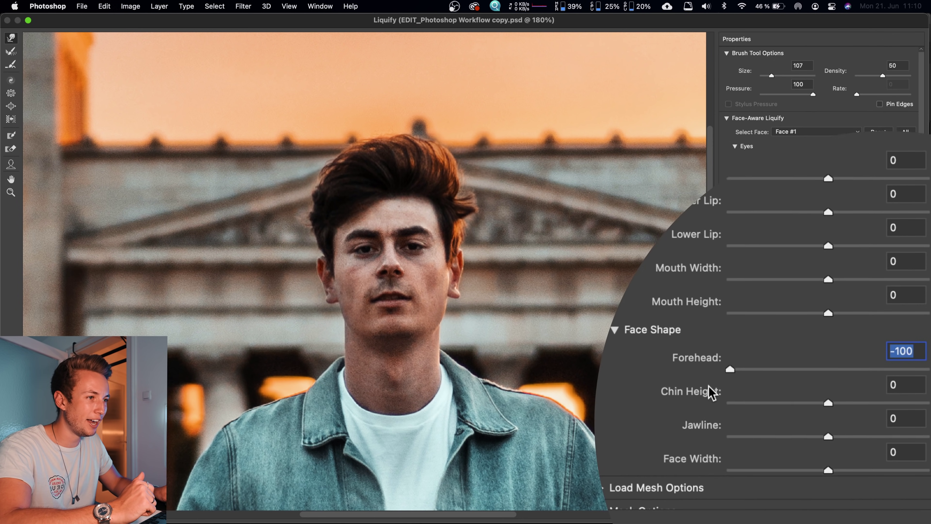
drag(775, 427, 786, 400)
drag(828, 453, 856, 452)
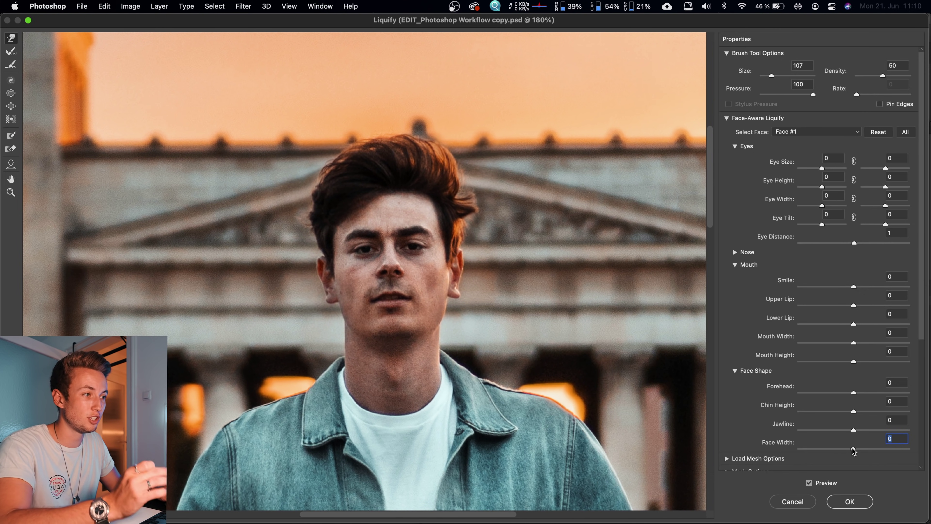
click(588, 282)
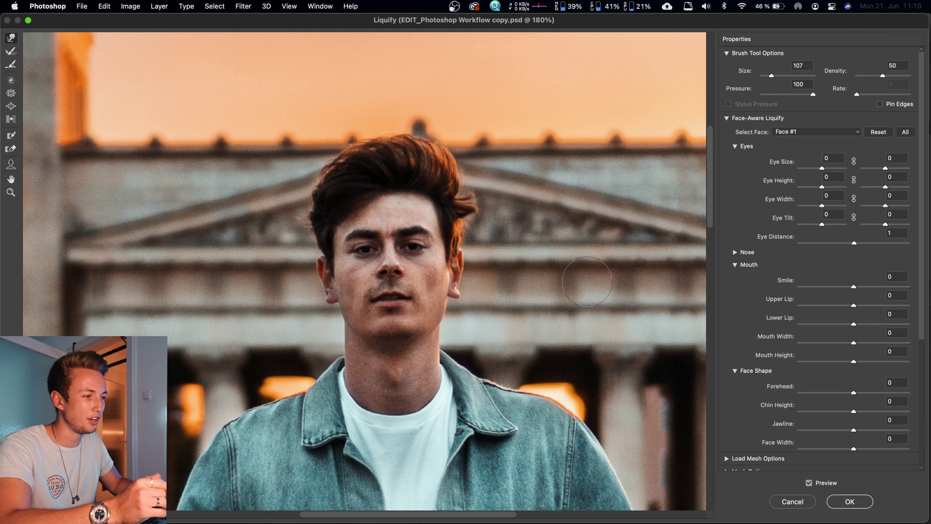
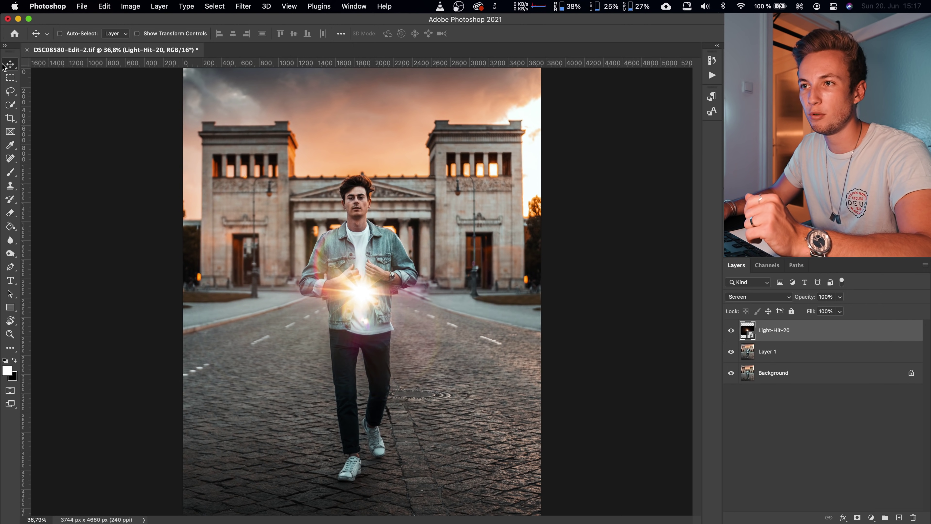
- Try the Light-Hit-20 flare at different positions beside the man, in the sky and on the street
drag(353, 300, 416, 260)
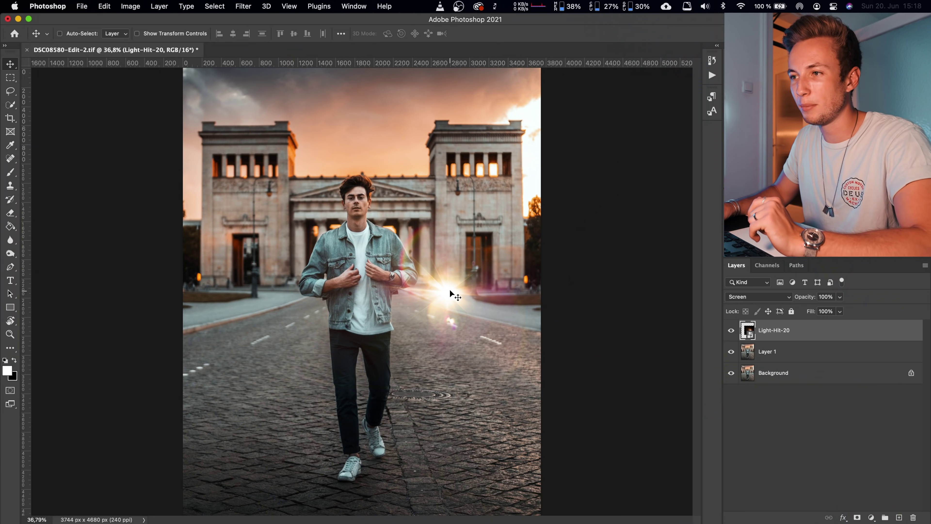
drag(449, 294, 172, 120)
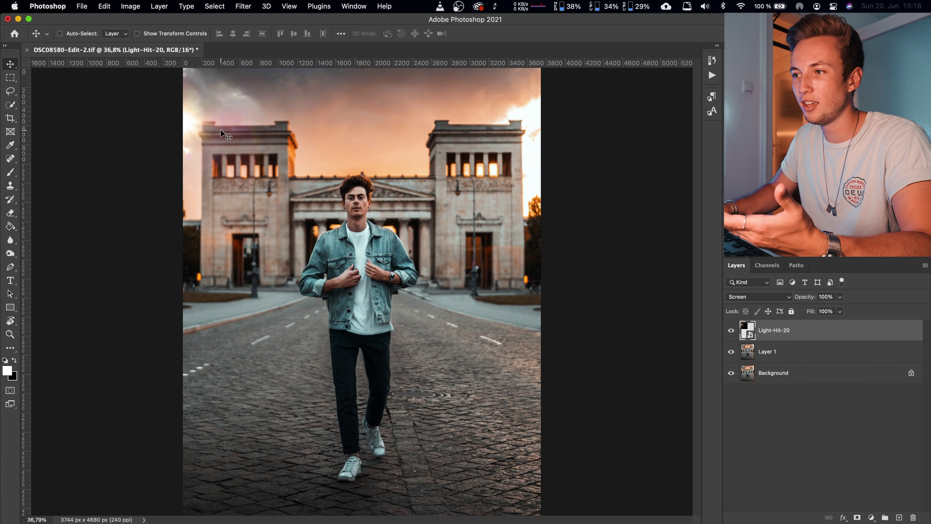
drag(204, 127, 487, 340)
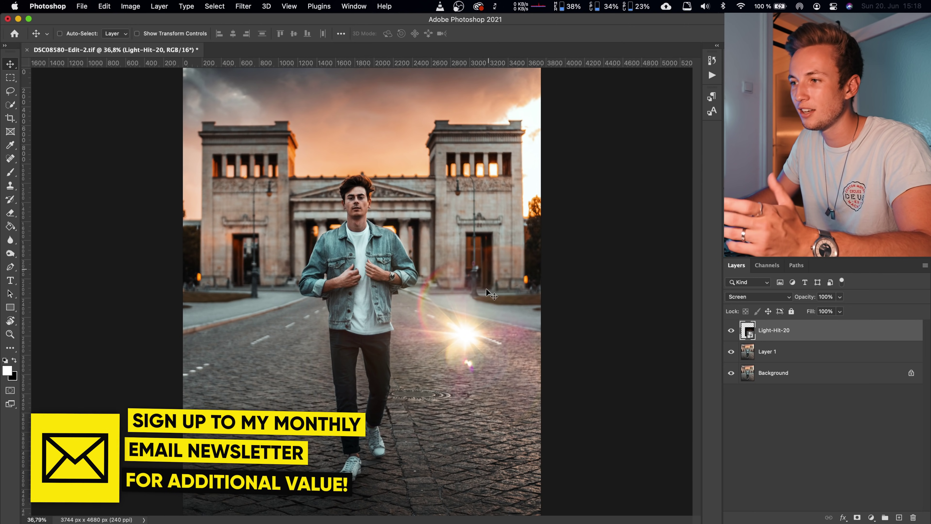
- Move the Light-Hit-20 flare onto the sun at the photo's right edge, scale it to about 39.85% and rotate it about -18.47°
drag(466, 340, 538, 163)
key(super+t)
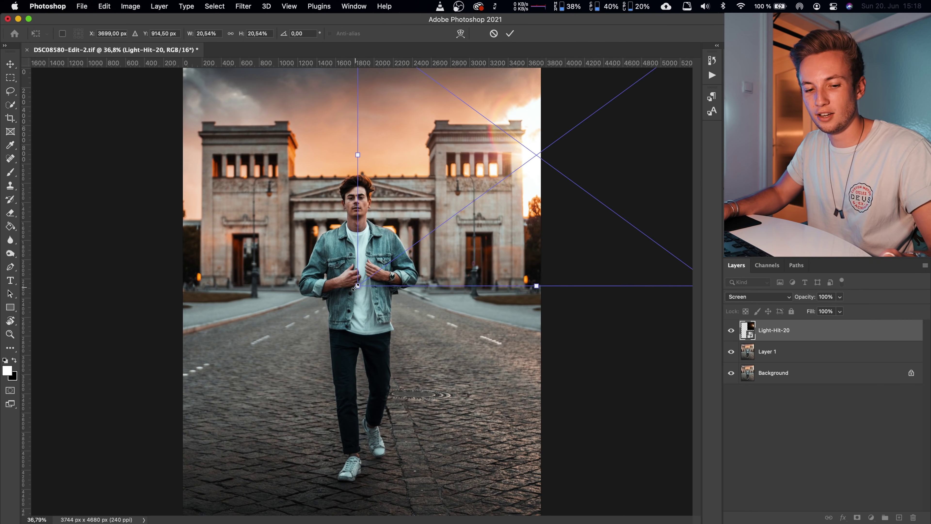
drag(334, 310, 187, 413)
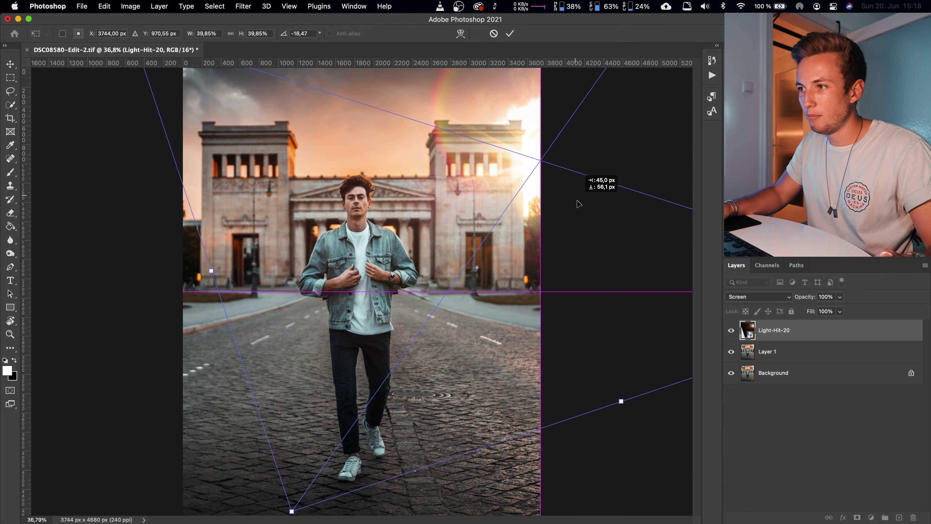
drag(578, 203, 578, 204)
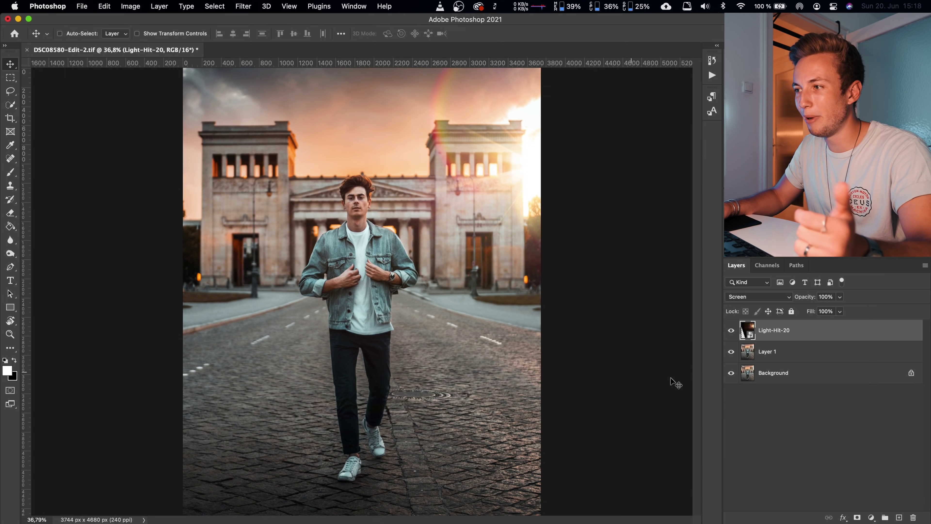
- Compare the photo with and without the Light-Hit-20 layer, checking the haze over the man
click(732, 330)
click(732, 331)
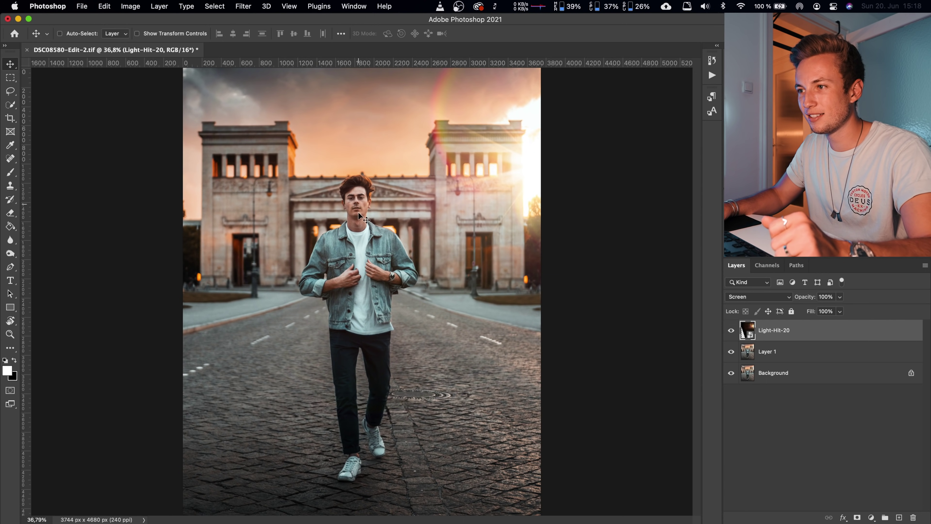
drag(341, 257, 368, 267)
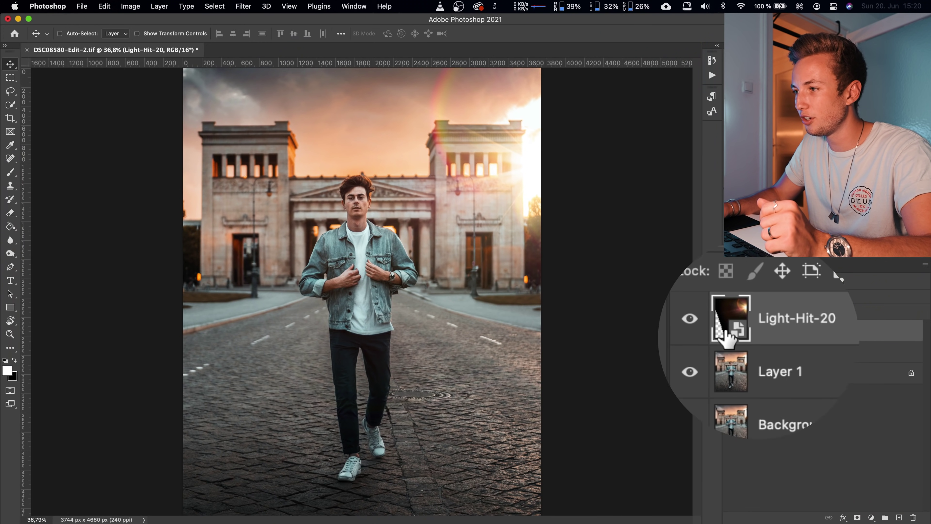
- Hide the Light-Hit-20 layer and select the man on Layer 1 with the Quick Selection tool
click(690, 318)
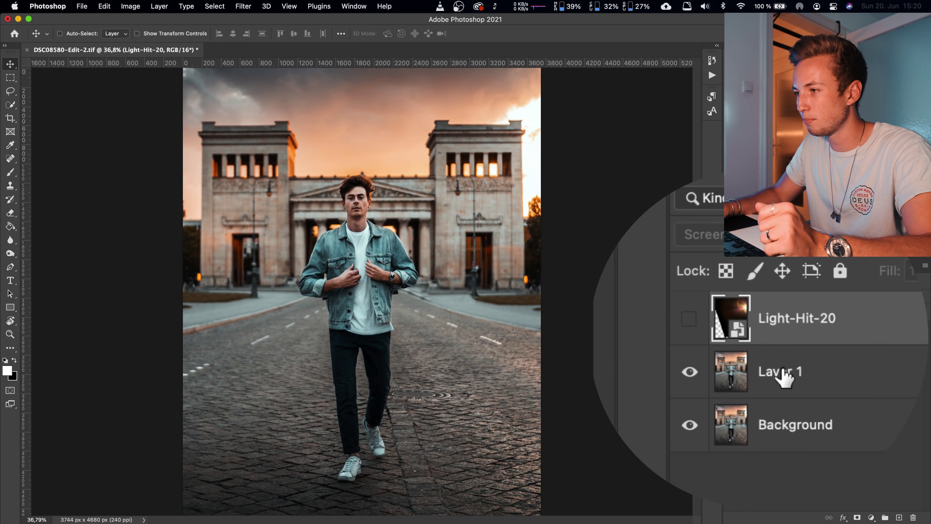
click(784, 374)
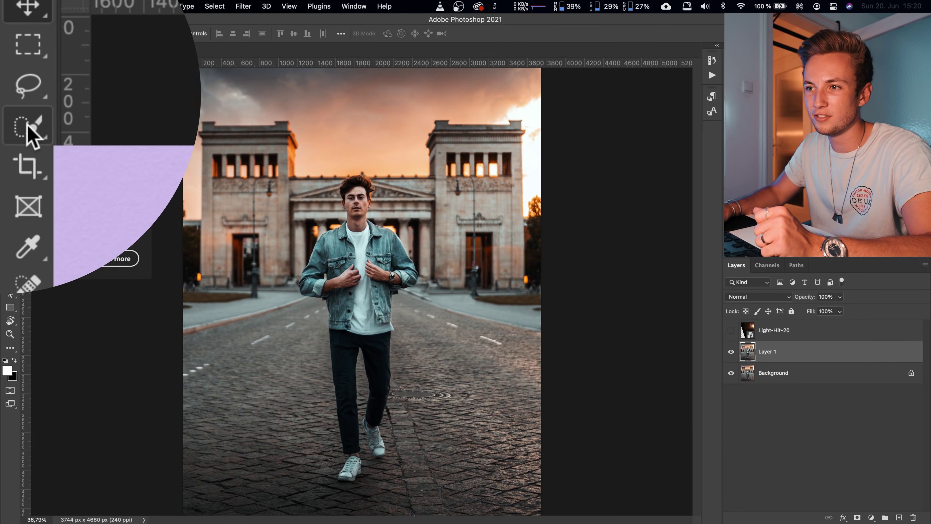
click(11, 104)
mouse_move(343, 252)
mouse_down()
mouse_move(382, 256)
mouse_move(393, 281)
mouse_up()
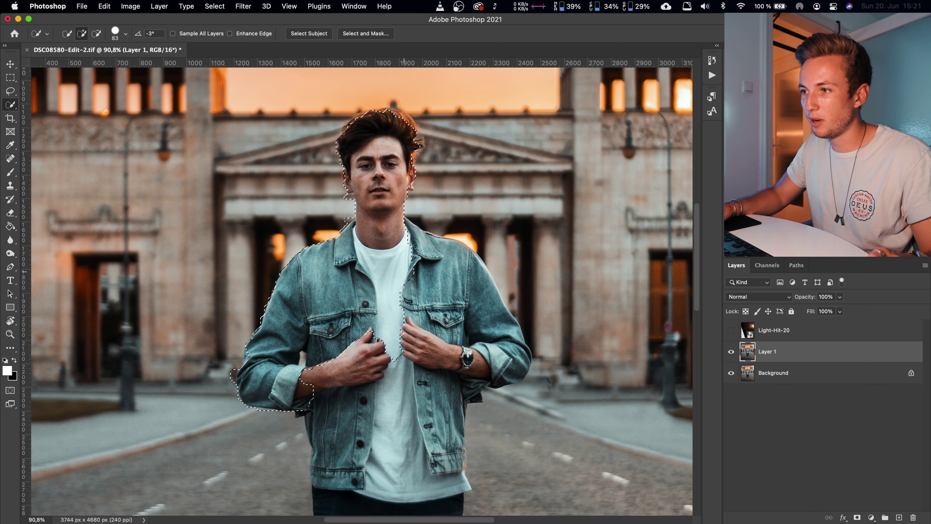
click(397, 163)
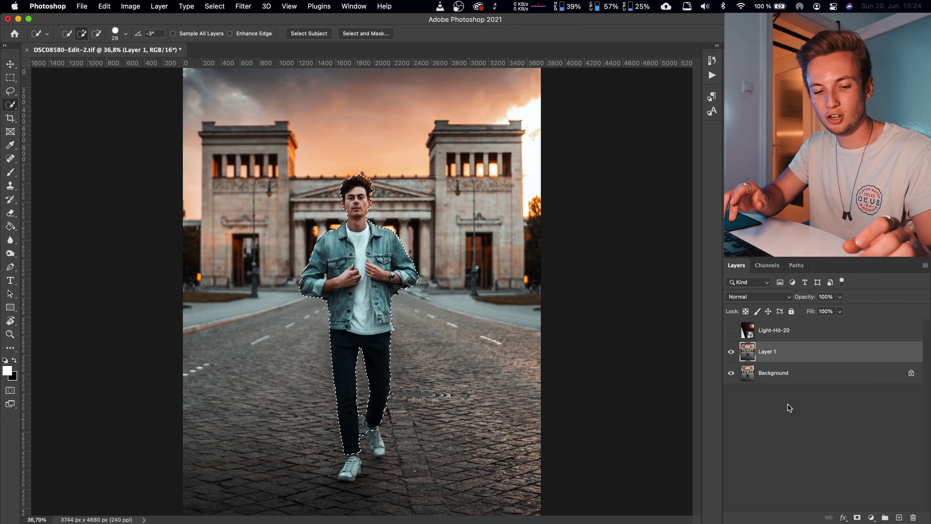
- Invert the selection, show the Light-Hit-20 layer and add a layer mask that keeps the flare off the man
key(shift+super+i)
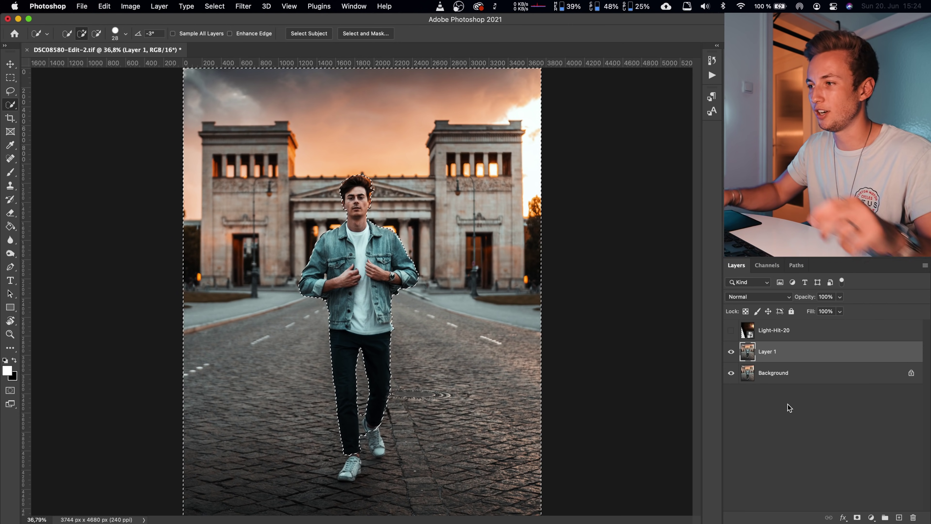
click(732, 331)
click(788, 332)
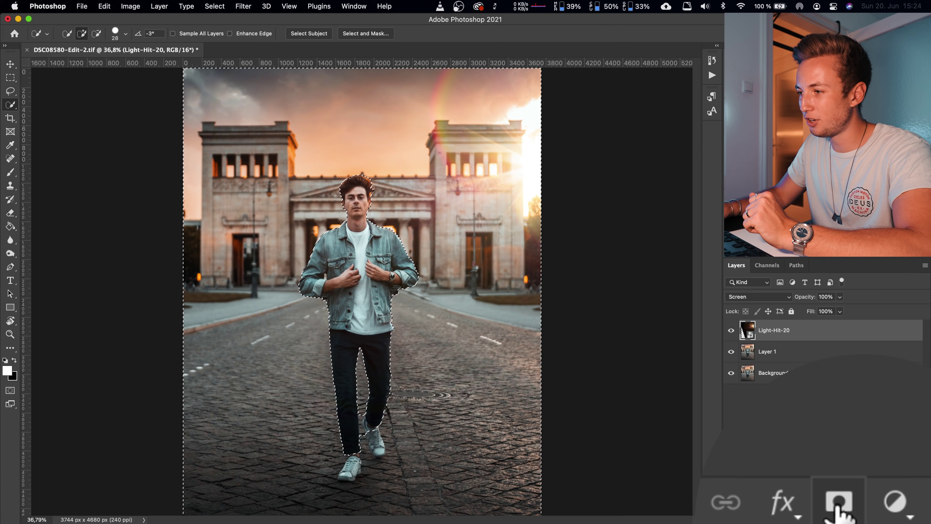
click(839, 503)
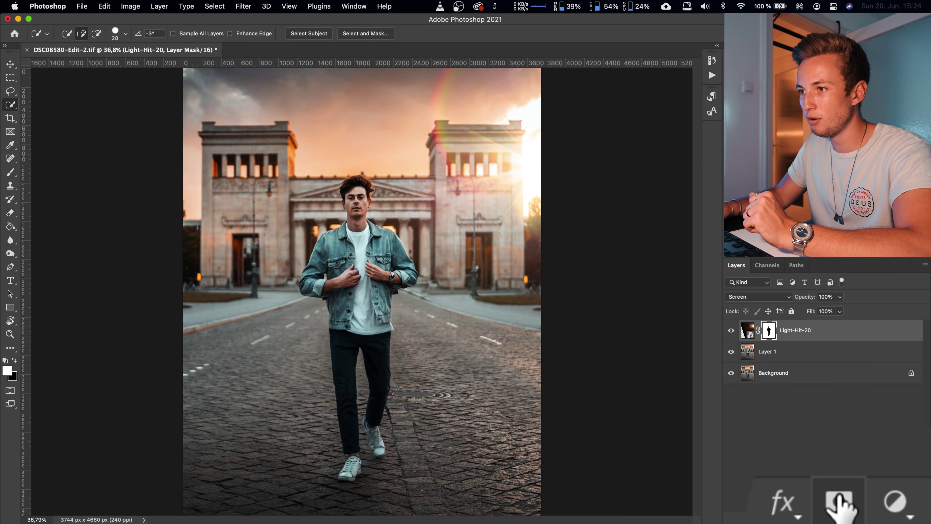
- Inspect the masked man up close and compare the photo with and without the Light-Hit-20 layer
key(v)
drag(376, 247, 411, 245)
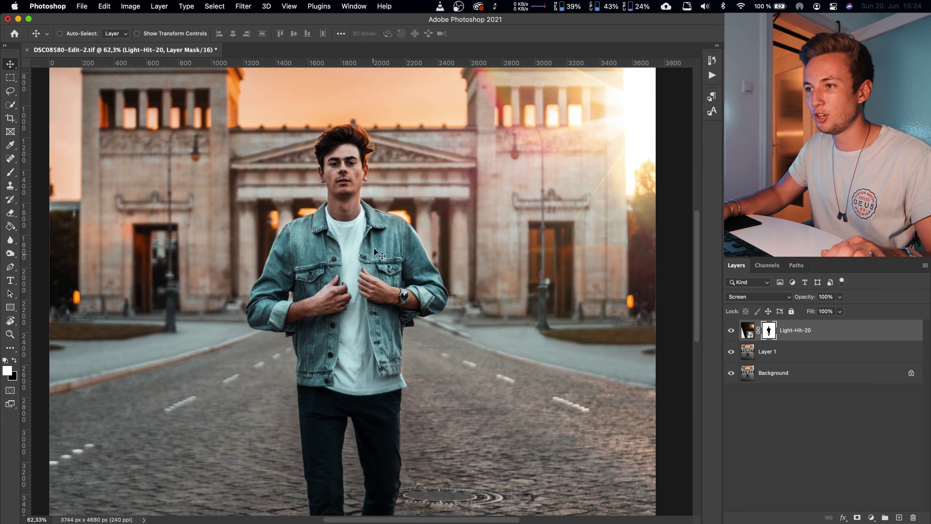
drag(395, 286, 358, 284)
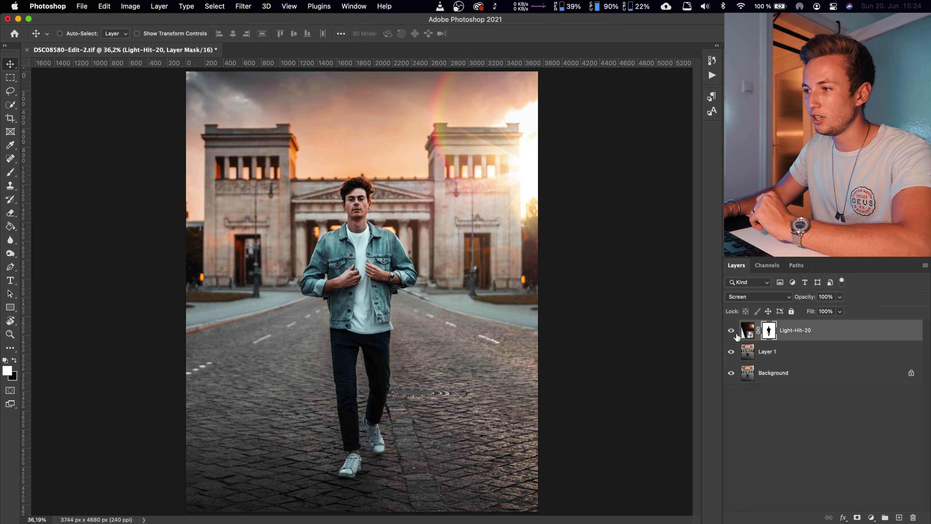
click(731, 331)
click(732, 331)
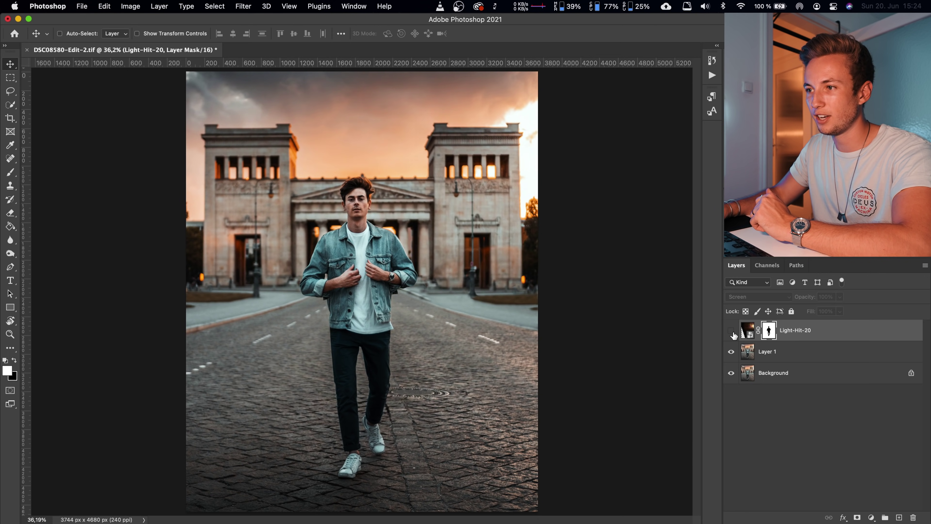
click(731, 331)
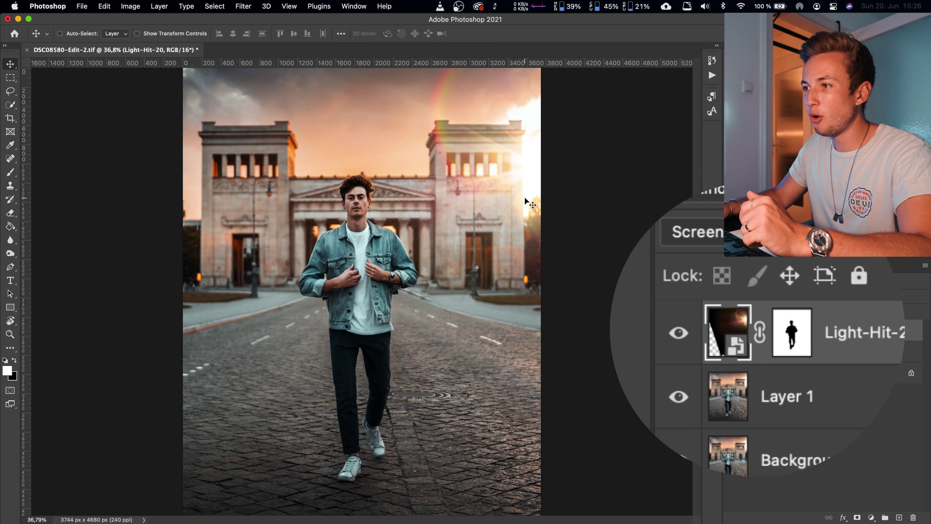
- Try moving the Light-Hit-20 flare together with its linked mask, and undo the move
drag(520, 173, 455, 200)
key(super+z)
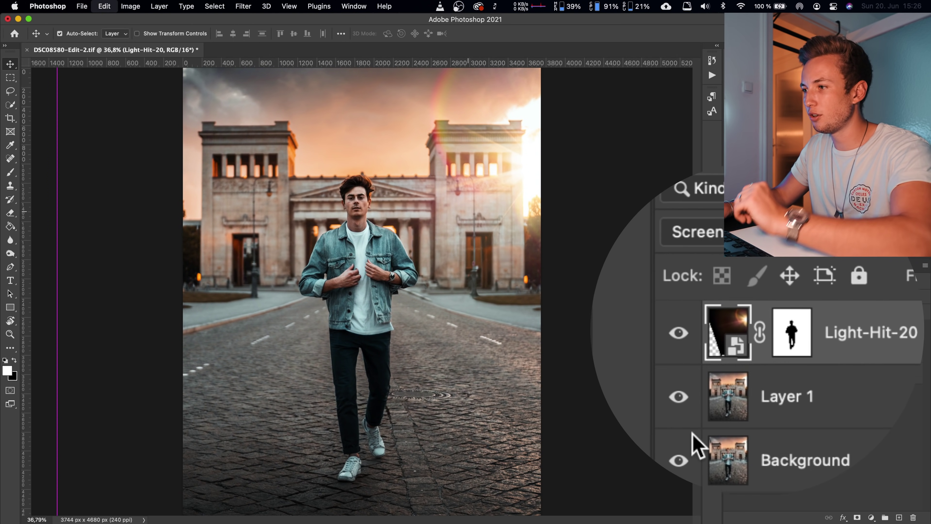
- Unlink the mask from the Light-Hit-20 layer and reposition the flare on its own near the sun
click(760, 338)
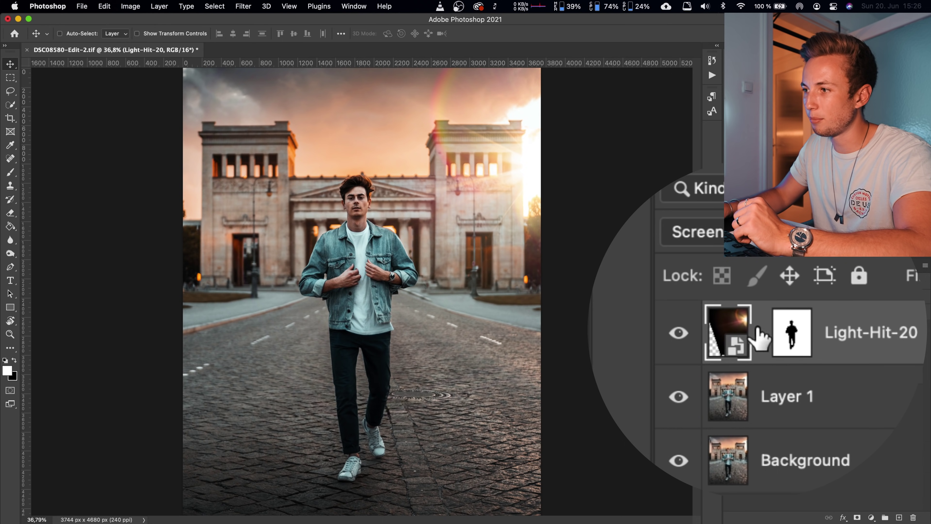
drag(518, 173, 329, 242)
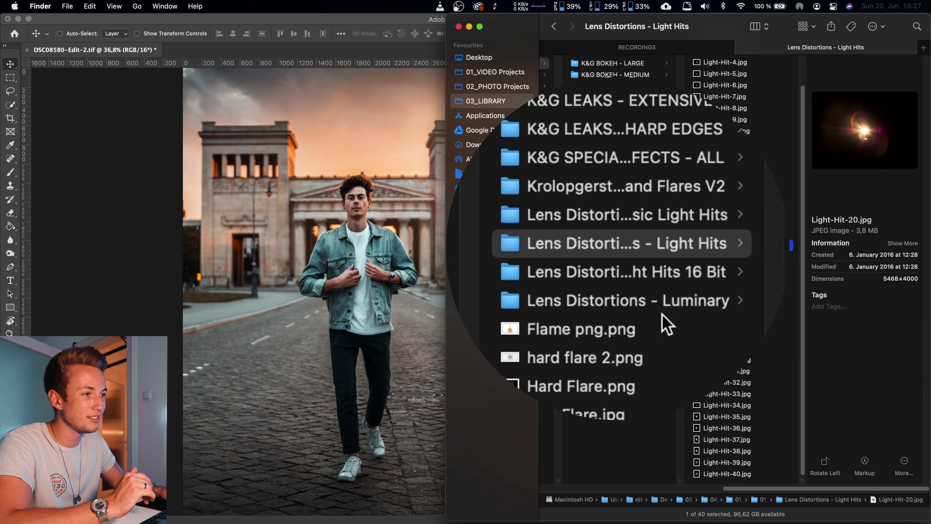
- Browse the Lens Distortions folders of the flare library in Finder and check the Light-Hit-20 layer's visibility back in Photoshop
click(586, 263)
click(593, 248)
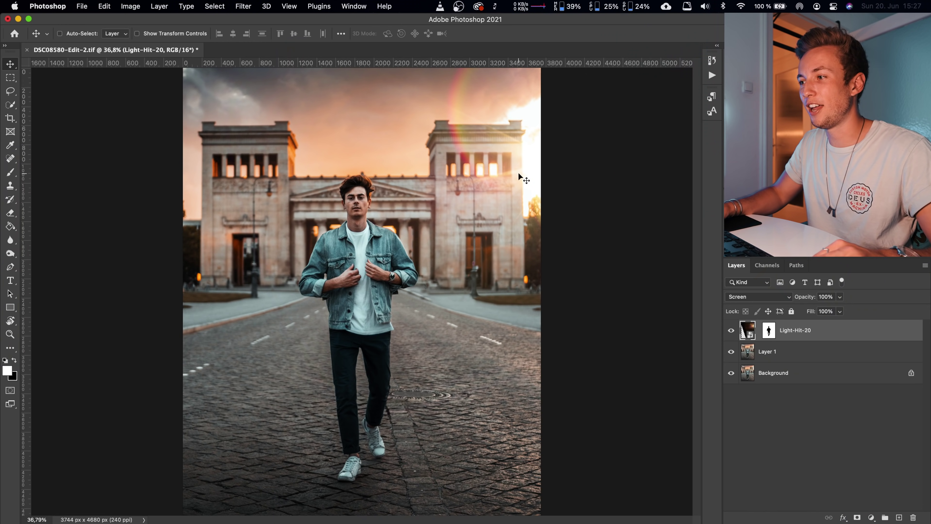
alt+click(731, 331)
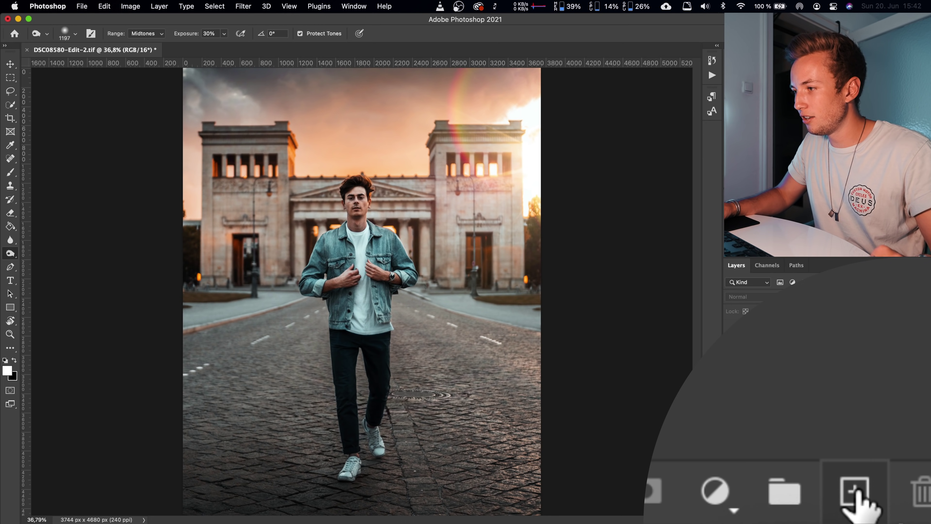
- Create a Soft Light layer named Dodge & Burn filled with 50% gray, and check it on its own against the photo
alt+click(855, 492)
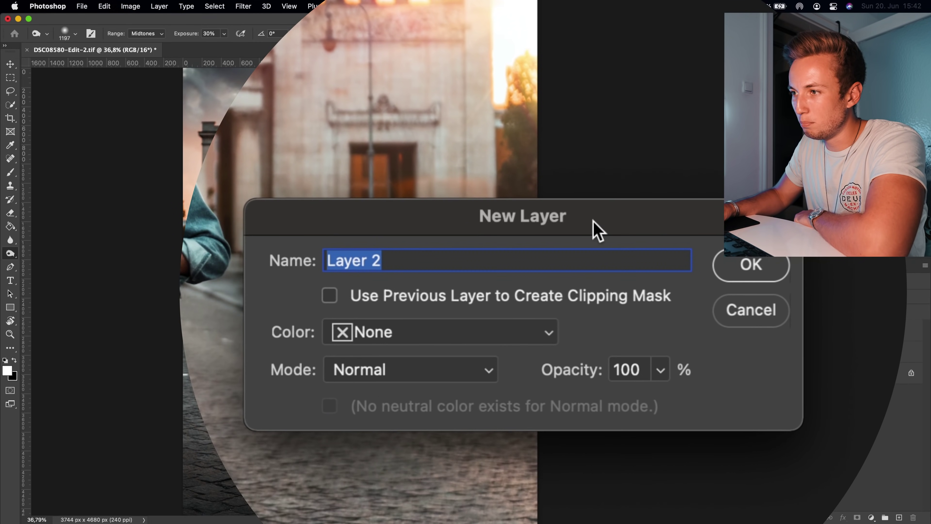
text(Dodge & Burn)
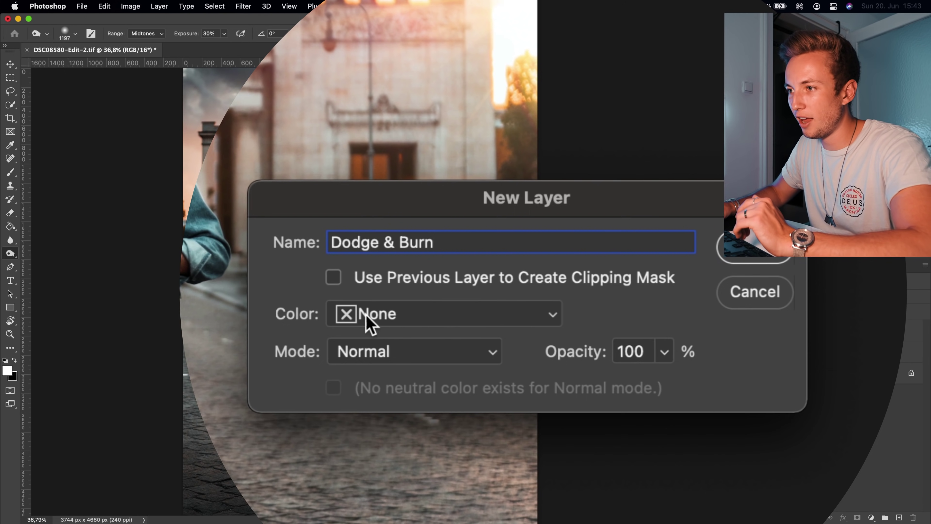
click(375, 353)
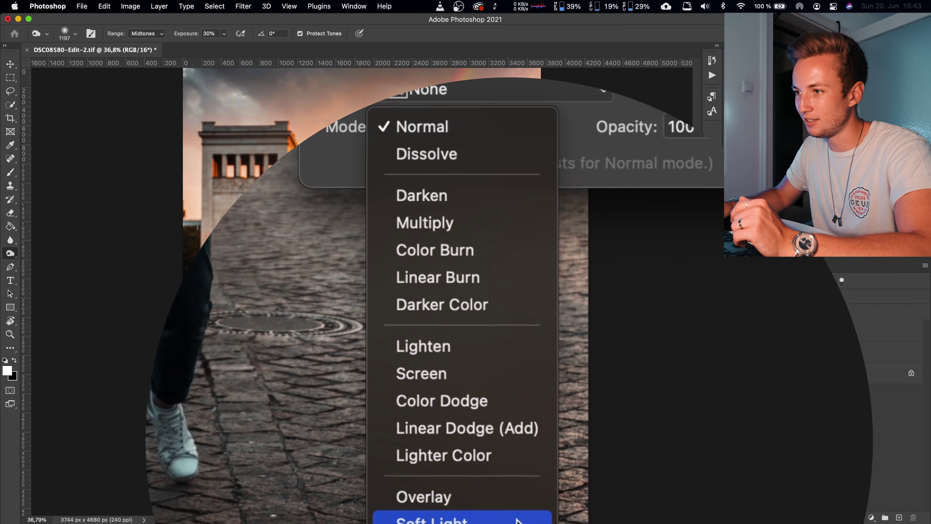
click(545, 421)
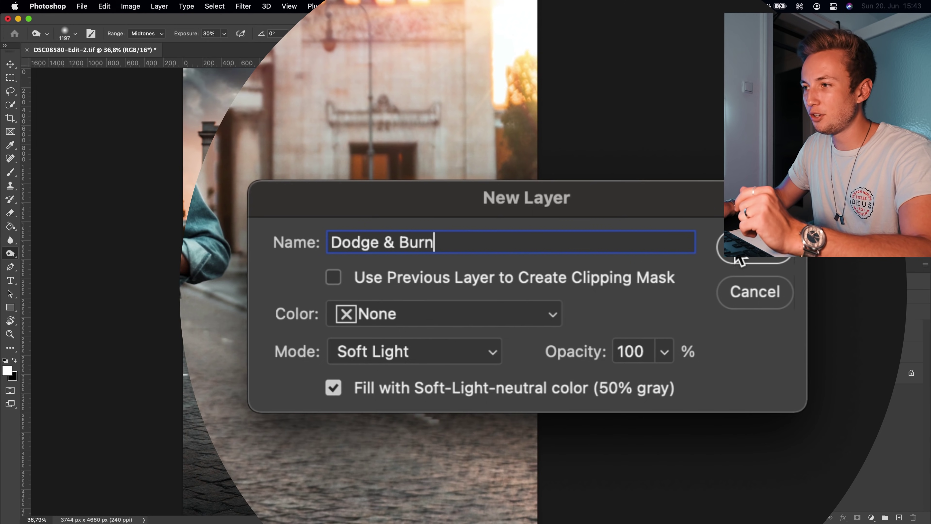
click(744, 256)
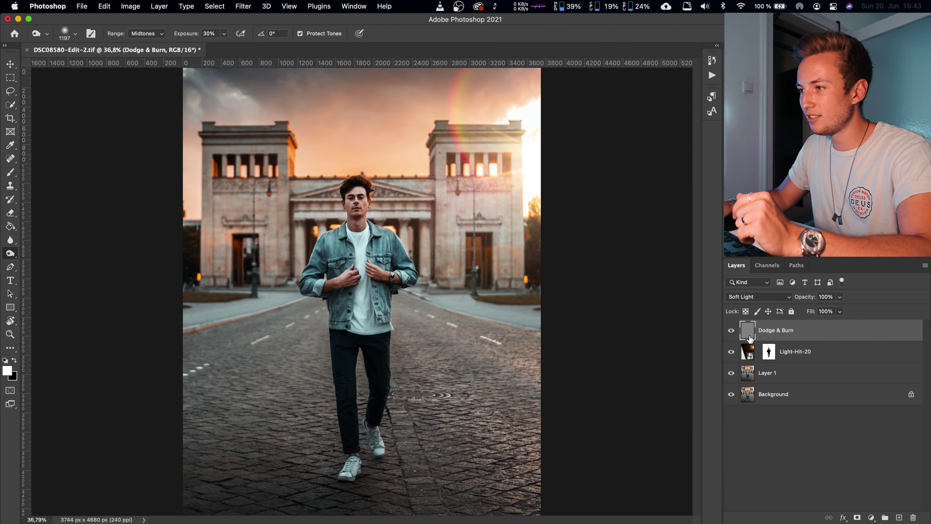
alt+click(731, 331)
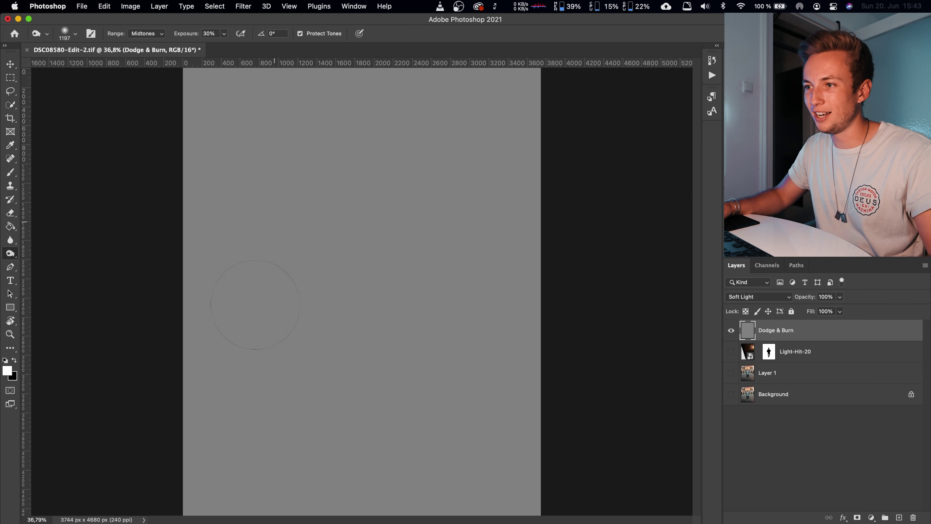
alt+click(731, 332)
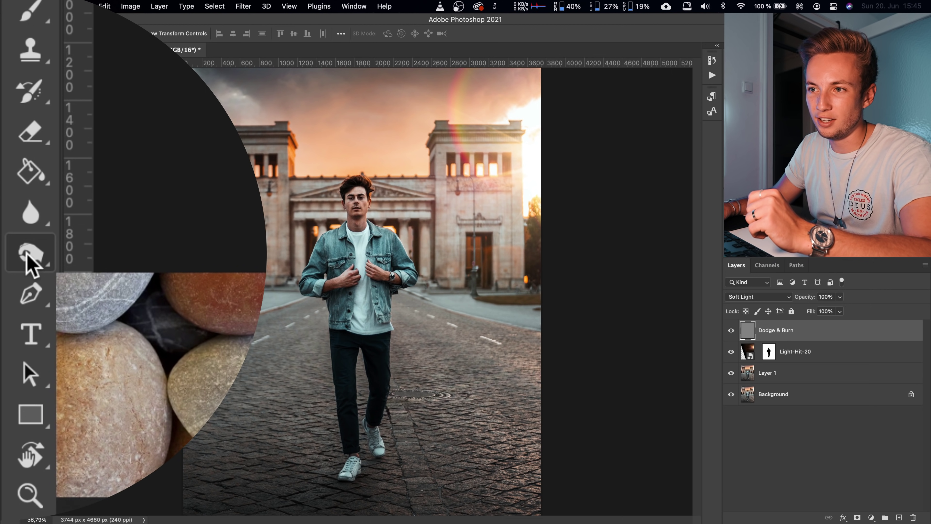
- Darken the sky along the upper edge of the photo with the Burn tool, using the Midtones range at 30% exposure
click(30, 263)
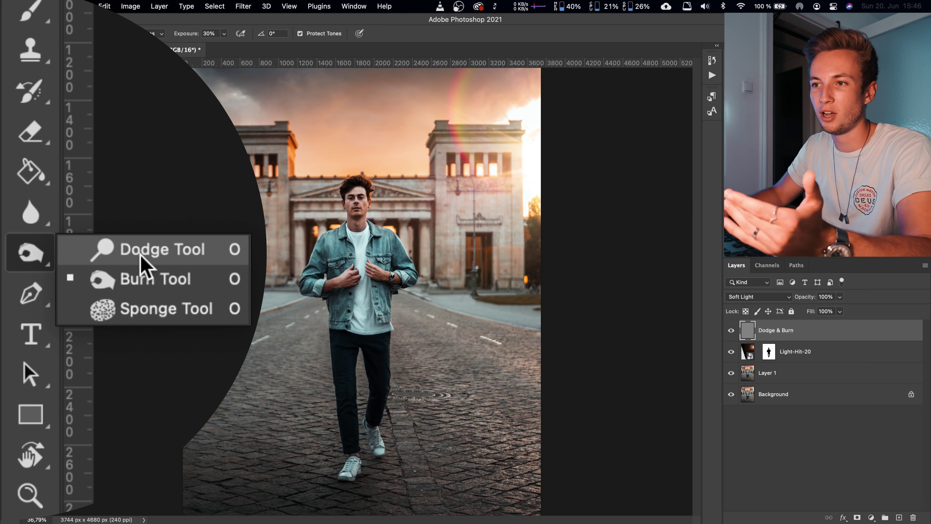
click(149, 283)
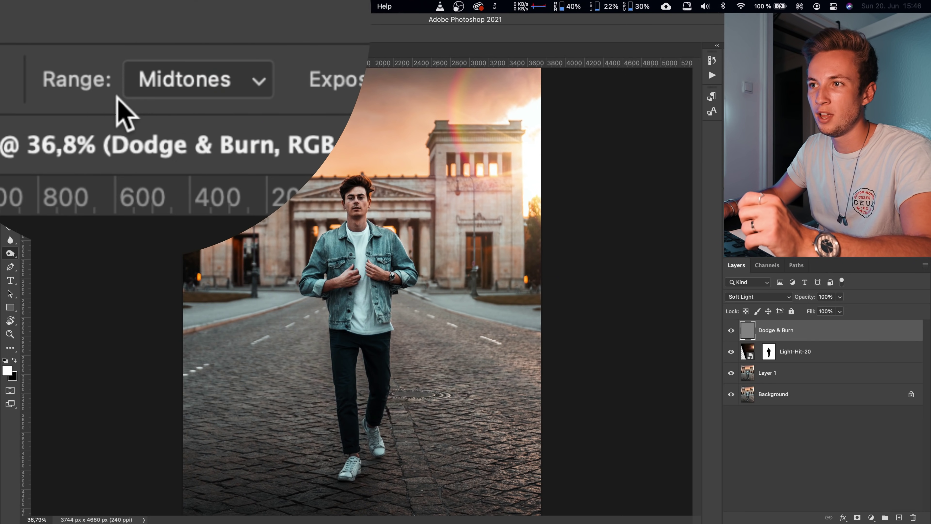
click(207, 78)
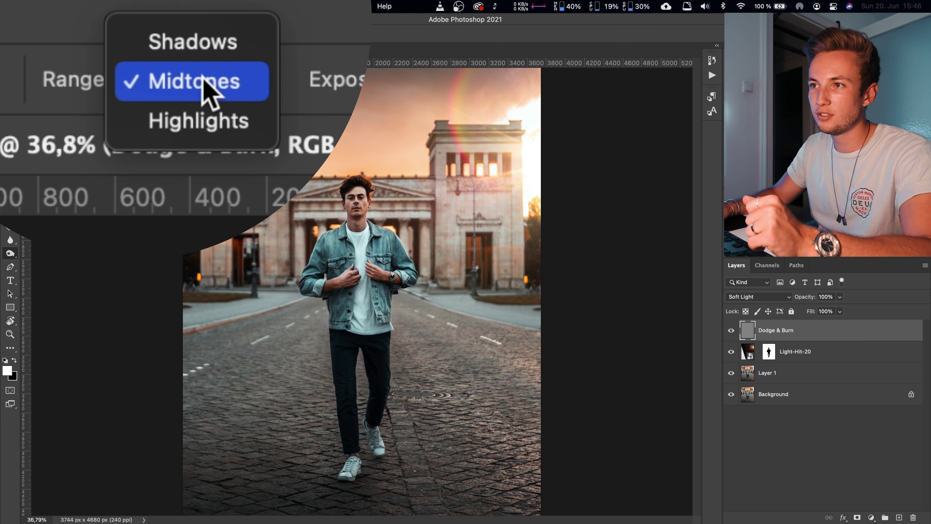
click(205, 81)
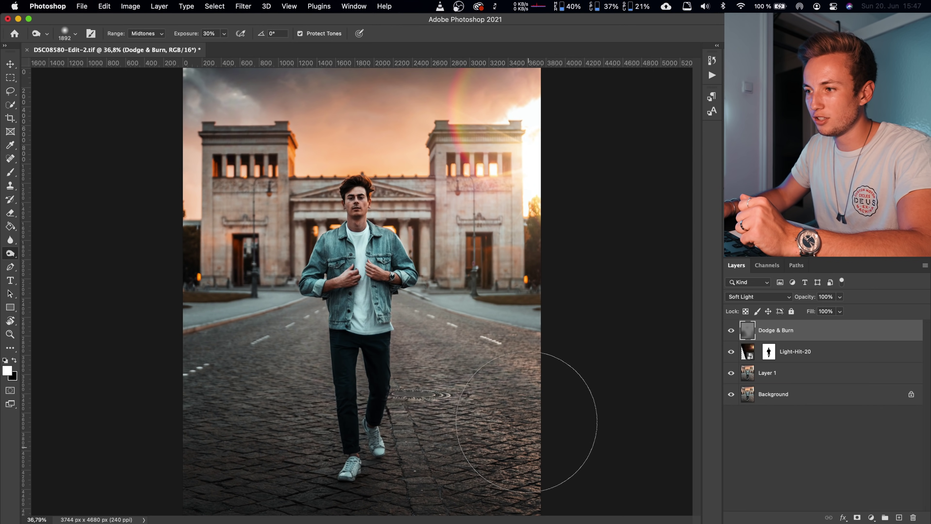
mouse_move(228, 86)
mouse_down()
mouse_move(541, 75)
mouse_move(208, 73)
mouse_move(208, 106)
mouse_up()
mouse_move(404, 85)
mouse_down()
mouse_move(558, 73)
mouse_move(198, 75)
mouse_up()
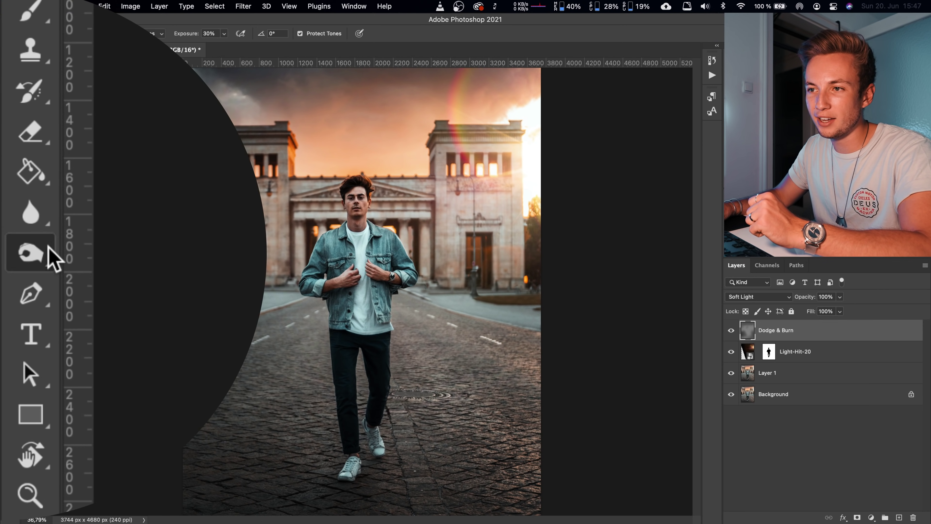
- Try lightening the cobblestones left of the man with an enlarged Dodge brush in the Midtones range, and undo the stroke
right_click(51, 257)
click(99, 248)
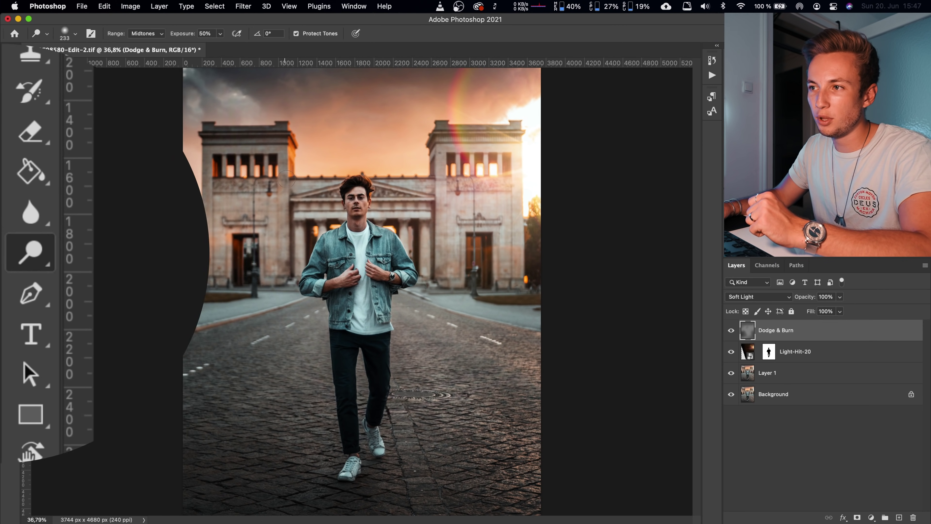
ctrl+alt+drag(243, 341, 303, 341)
mouse_move(244, 359)
mouse_down()
mouse_move(246, 403)
mouse_move(199, 409)
mouse_move(217, 414)
mouse_move(202, 434)
mouse_move(225, 340)
mouse_move(230, 366)
mouse_up()
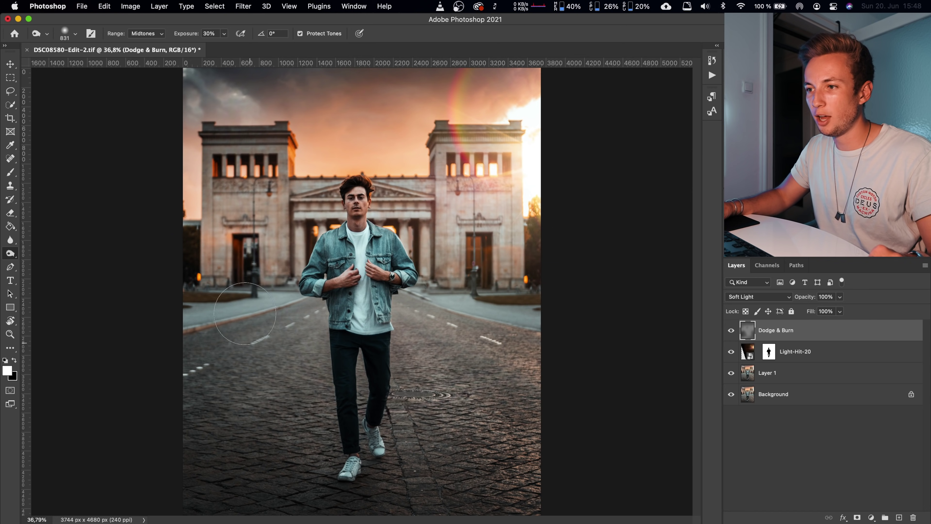
key(super+z)
- Zoom in on the man's face and burn its shadows around the cheek and mouth with a small Midtones brush at 30% exposure
mouse_move(366, 206)
mouse_down()
mouse_move(433, 200)
mouse_move(256, 209)
mouse_up()
drag(354, 206, 343, 206)
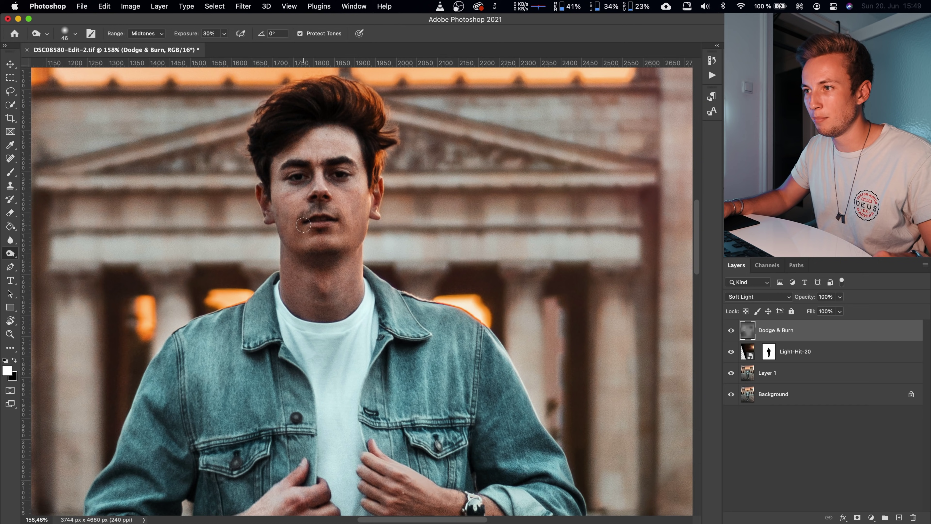
drag(297, 202, 318, 206)
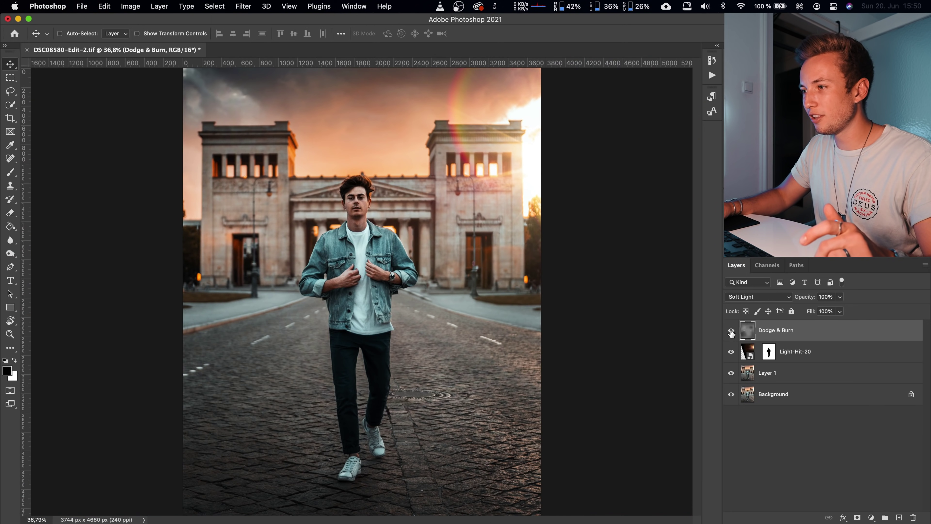
- Compare the photo with and without the Dodge & Burn layer, and view that layer's painted gray on its own
click(731, 331)
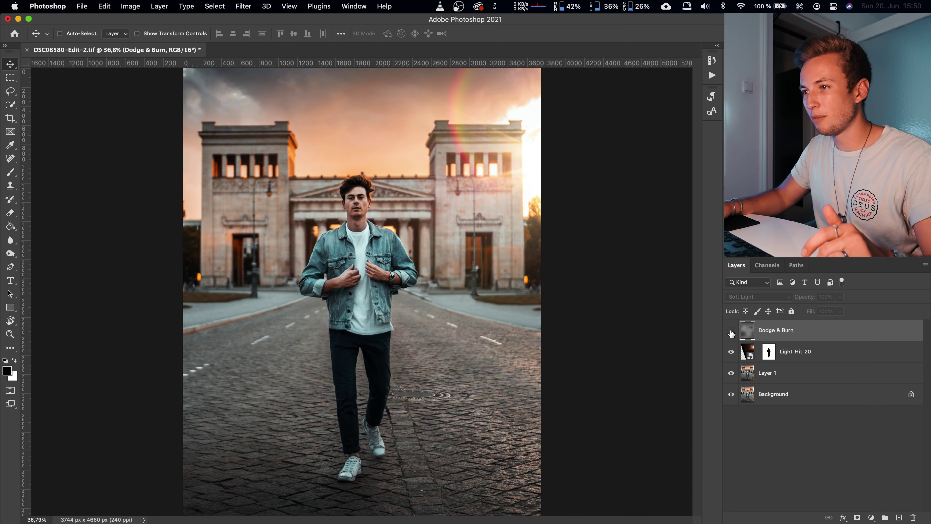
click(731, 331)
click(731, 331)
click(731, 332)
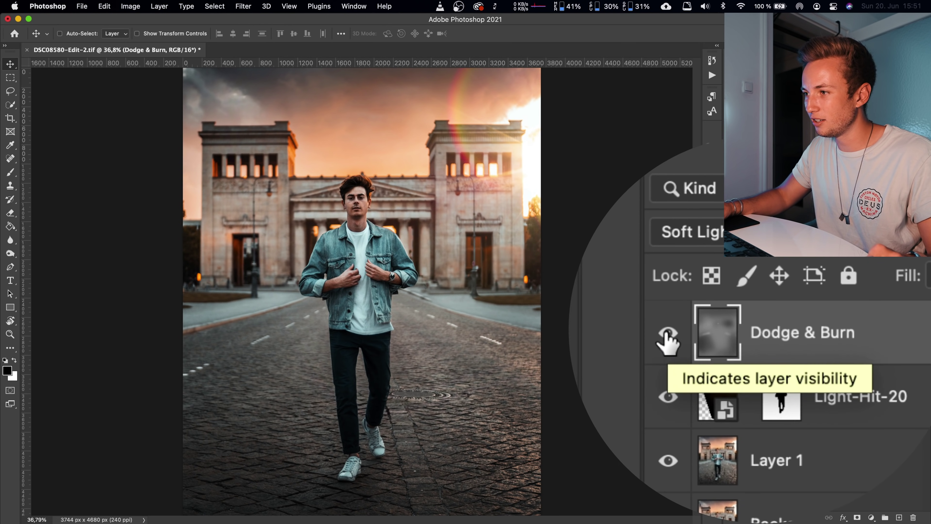
alt+click(731, 330)
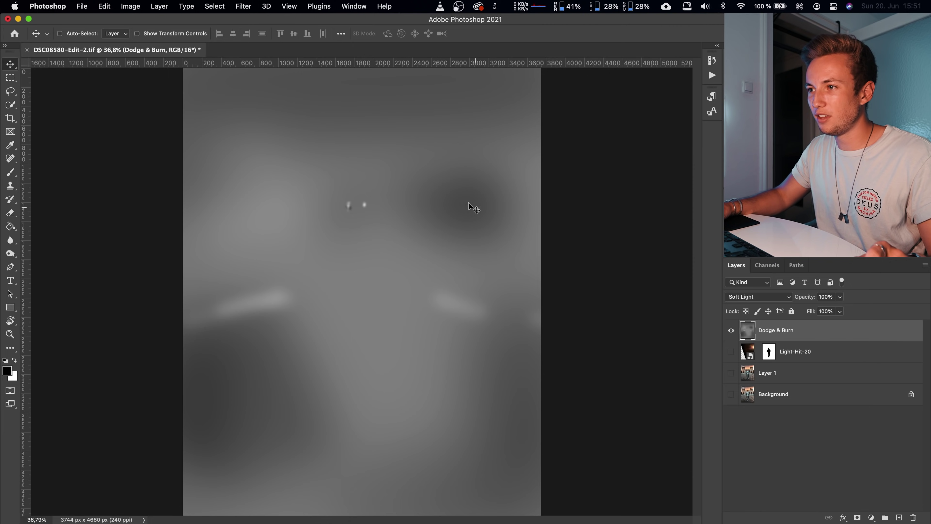